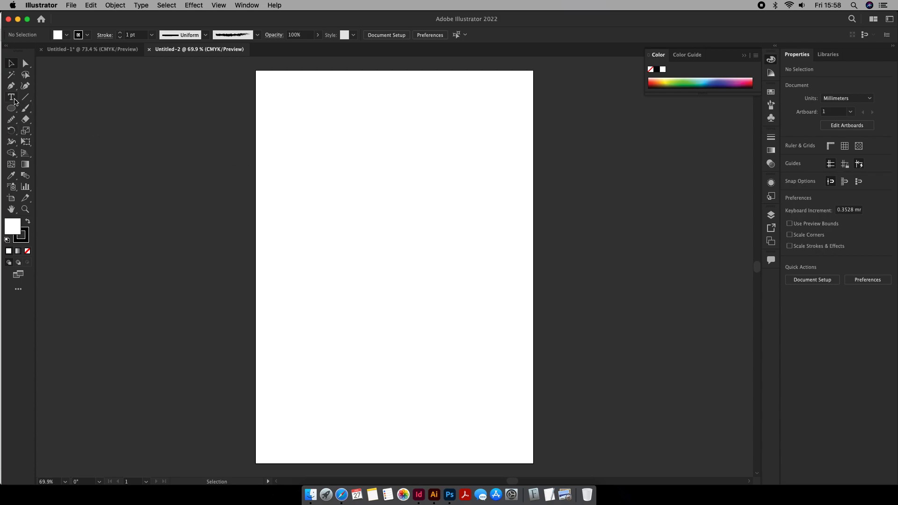
- Add the two-word logo name as point text near the upper-left corner of the page
left_click(15, 101)
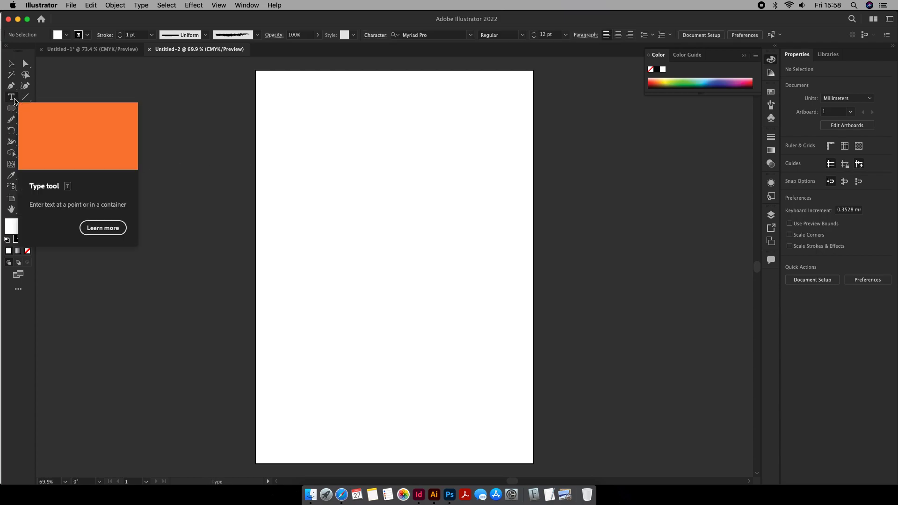
left_click(281, 114)
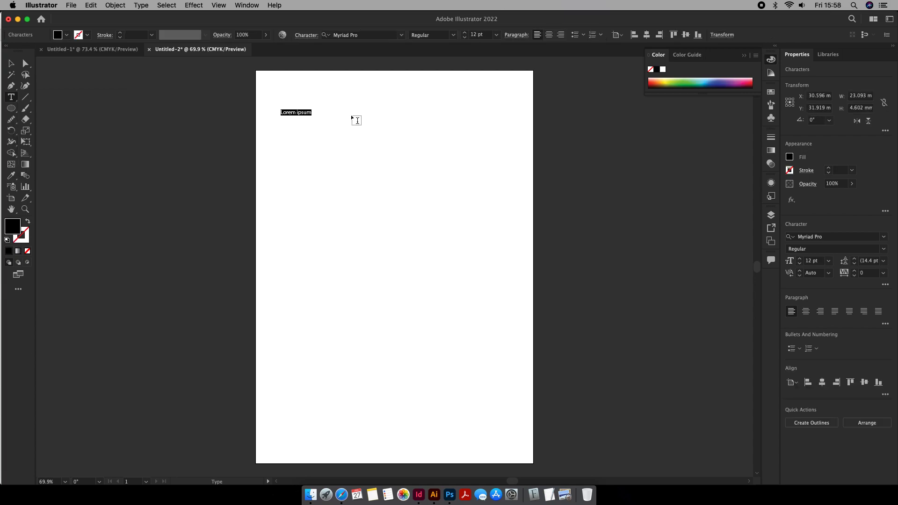
type("Sammy Twitch")
- Scale the name to about 50 pt, roughly 119 mm wide, and move it to the upper middle of the page
left_click(10, 65)
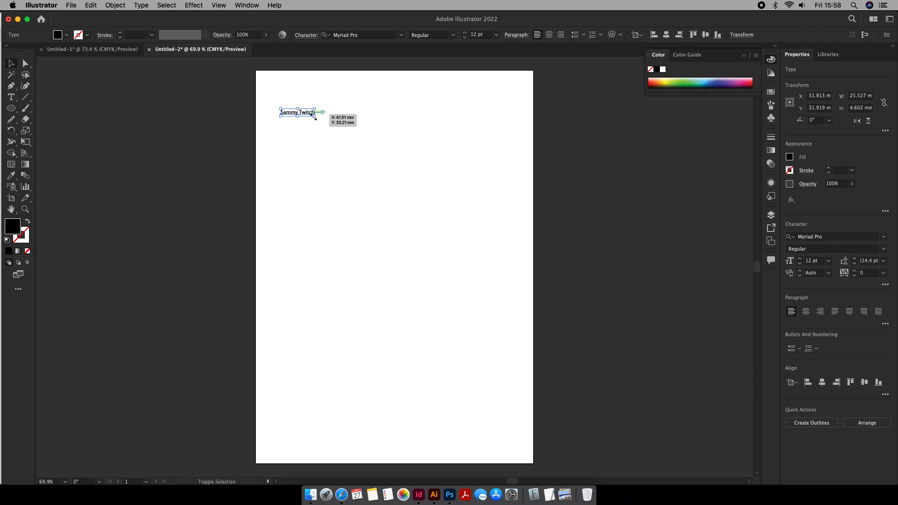
left_click_drag(312, 113, 421, 196)
left_click_drag(381, 122, 419, 176)
- Filter the fonts to the Script classification and set the name in Chasing Miracles
left_click(884, 238)
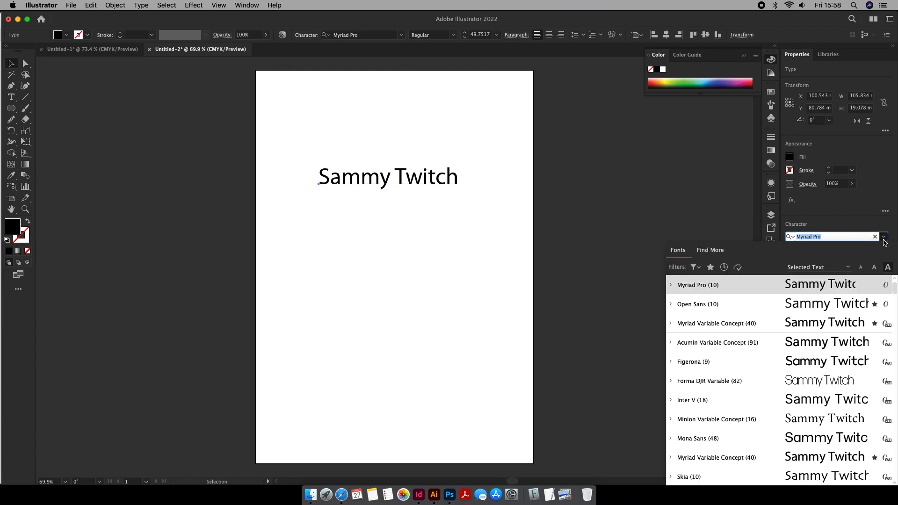
left_click(699, 268)
left_click(685, 317)
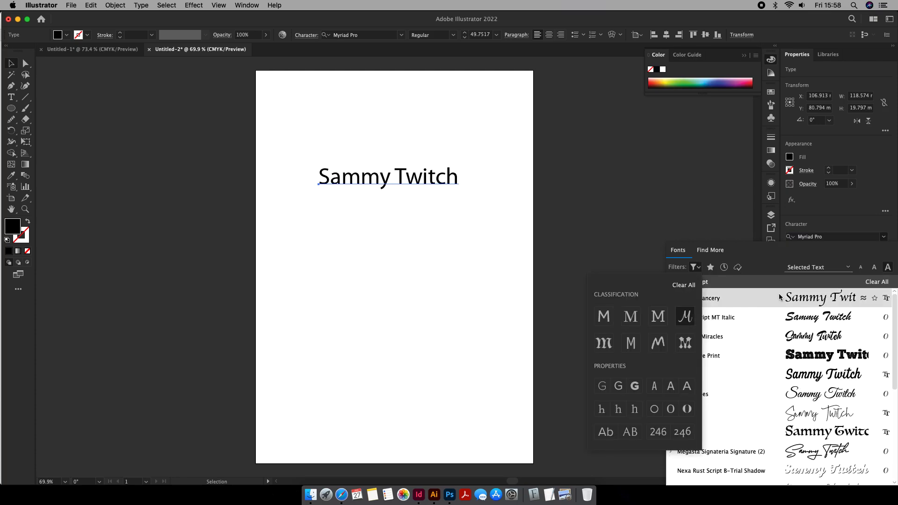
key("Down")
key("Down")
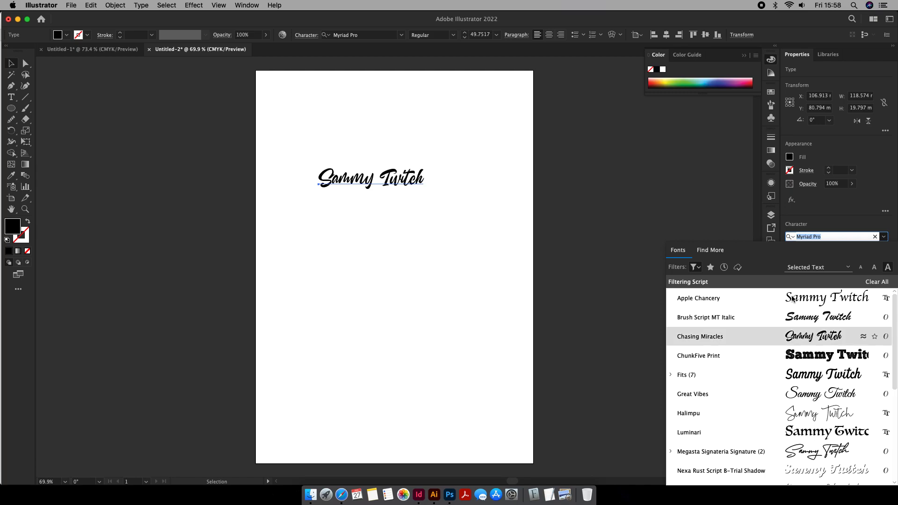
key("Down")
key("Up")
key("Return")
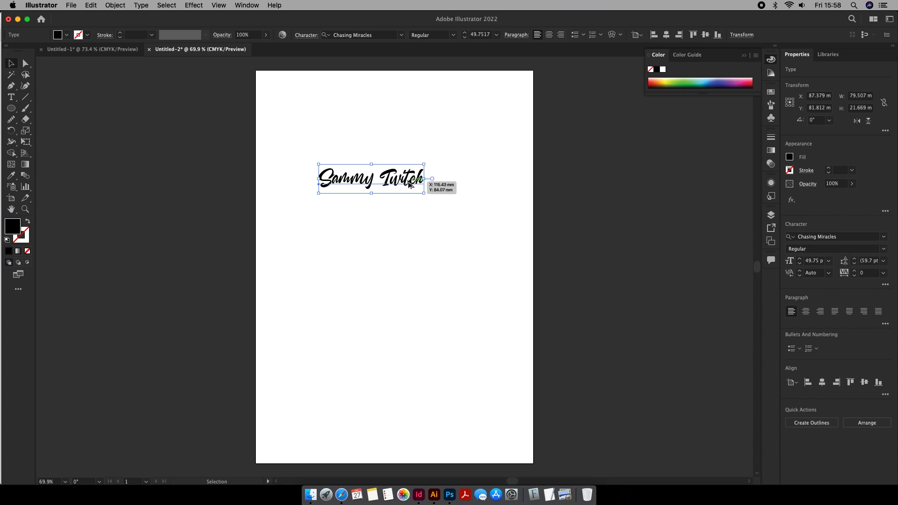
- Duplicate the name below itself, keeping only the first word in the upper text and the second word in the lower text
left_click_drag(421, 182, 421, 225)
double_click(377, 180)
left_click_drag(376, 179, 498, 169)
key("BackSpace")
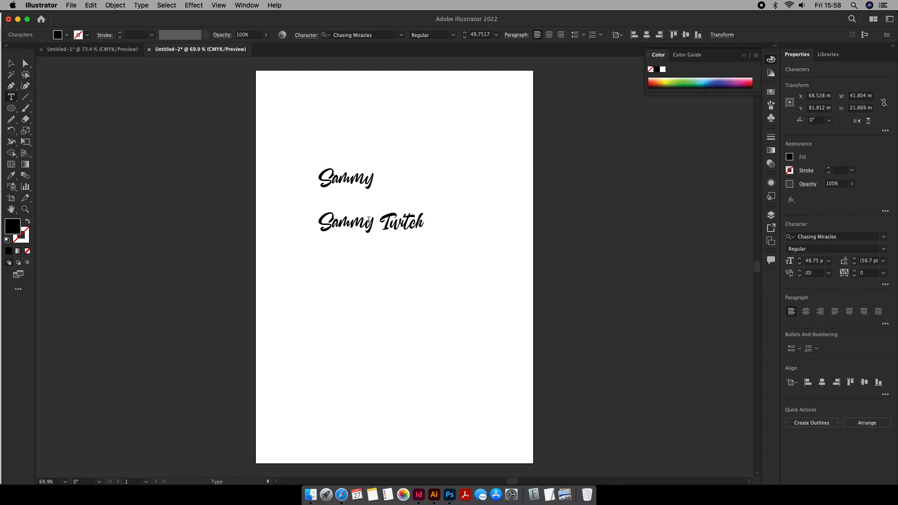
left_click_drag(379, 224, 222, 227)
key("BackSpace")
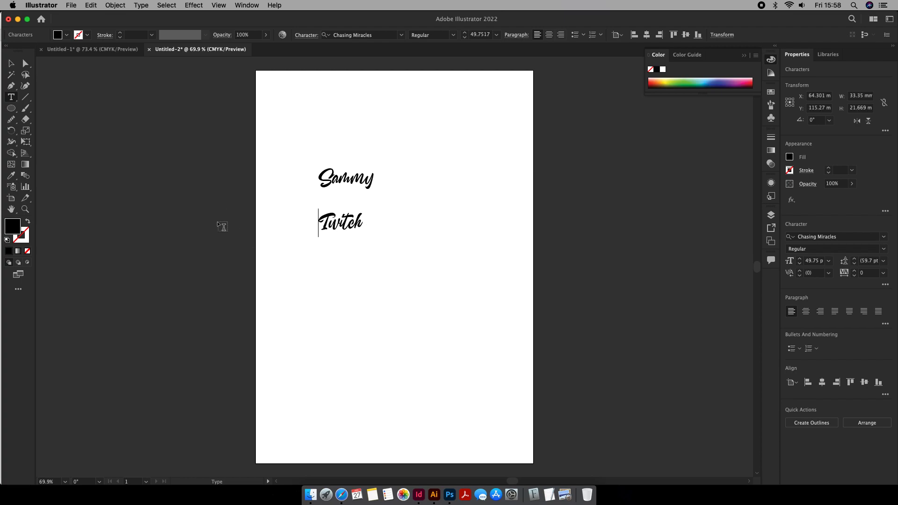
- Enlarge both words and tuck the second word, about 60 mm wide, beneath the larger first word
left_click(11, 64)
left_click_drag(351, 225, 361, 200)
left_click_drag(417, 161, 325, 224)
left_click_drag(377, 214, 417, 242)
left_click(521, 265)
left_click(463, 269)
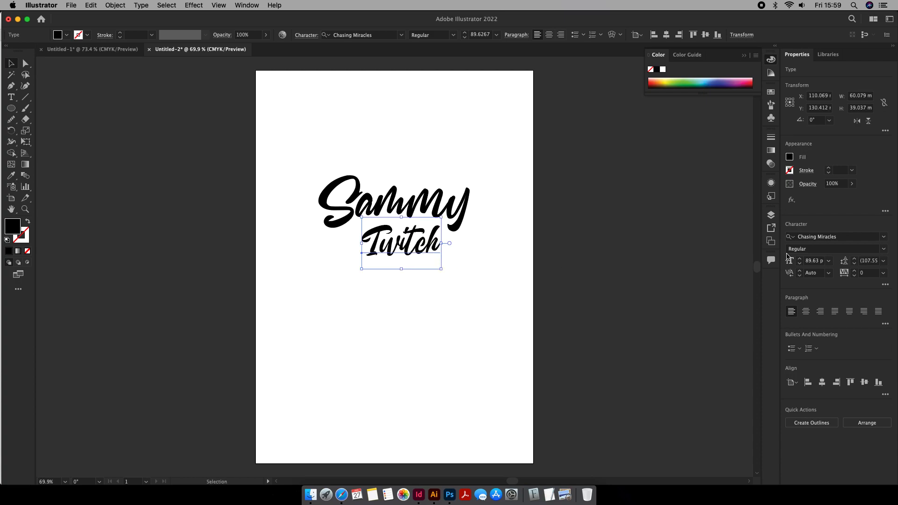
- Remove the Script font filter and change the second word's font to Forma DJR Variable
left_click(884, 241)
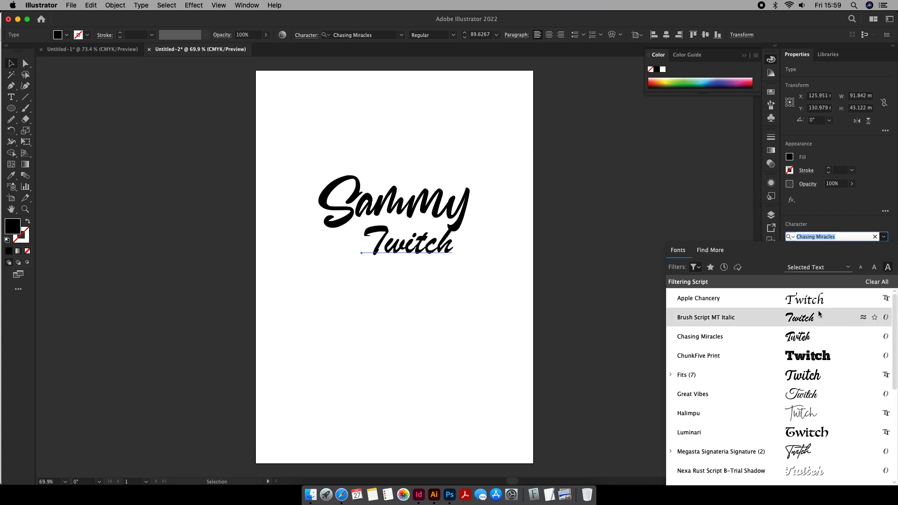
left_click(696, 269)
left_click(683, 317)
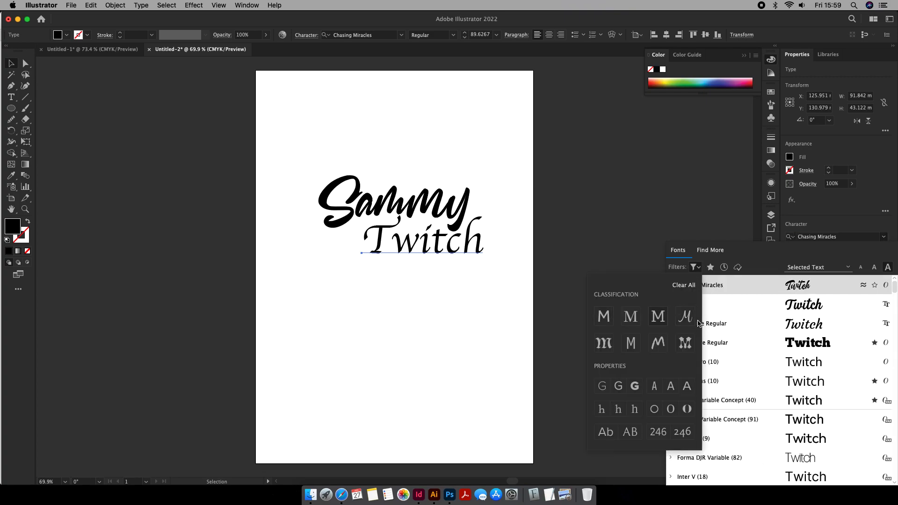
key("Down")
key("Down")
key("Down")
key("Down")
key("Down")
key("Down")
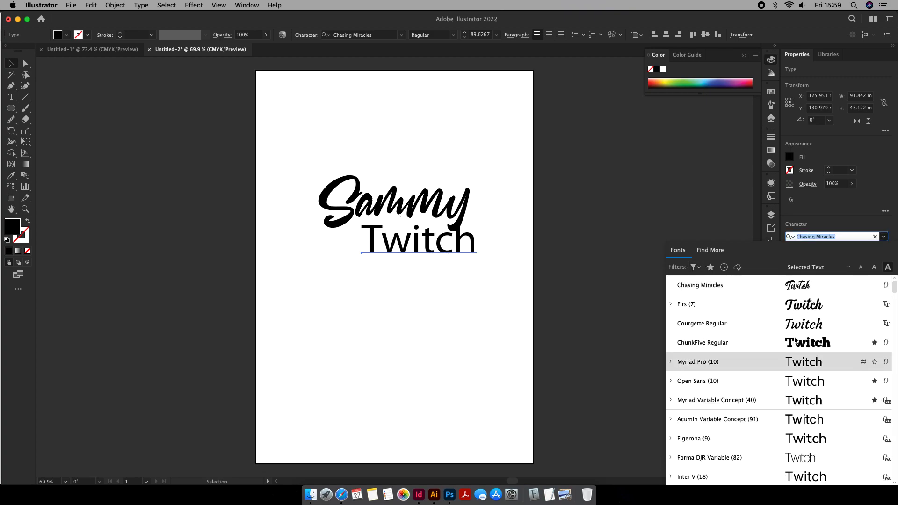
key("Down")
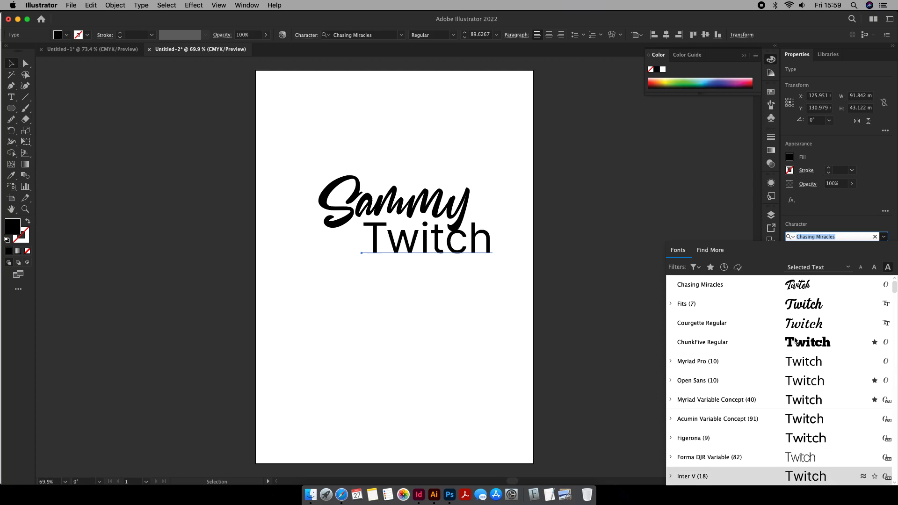
key("Down")
key("Up")
key("Up")
key("Return")
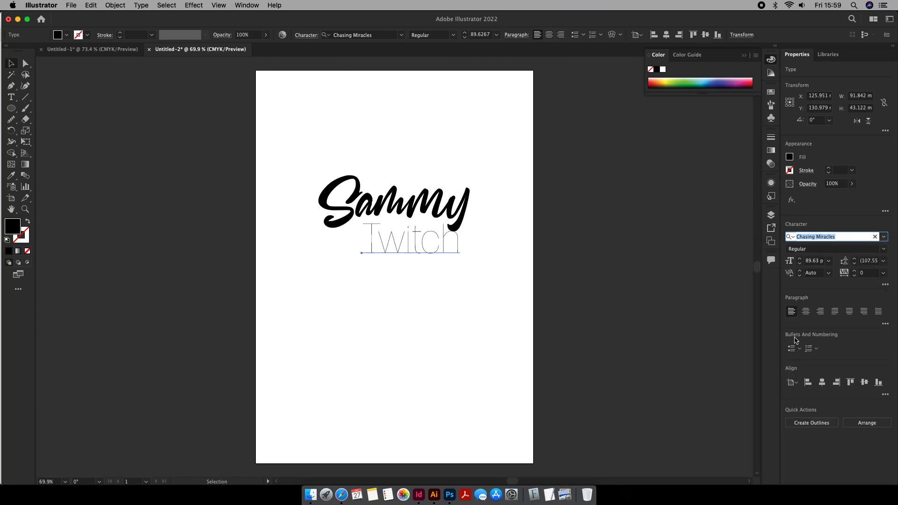
- Compare the font's weights on the second word and set its style to Display Light
left_click(873, 249)
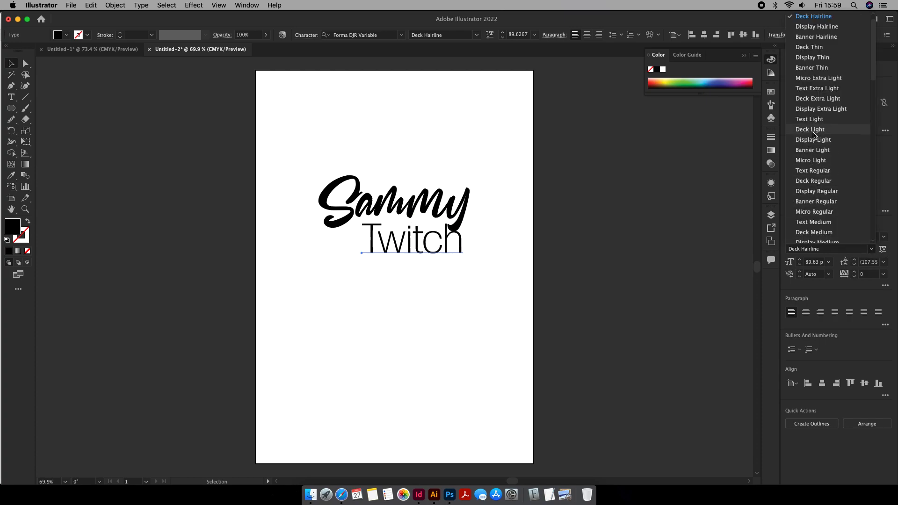
scroll(821, 211, "down", 10)
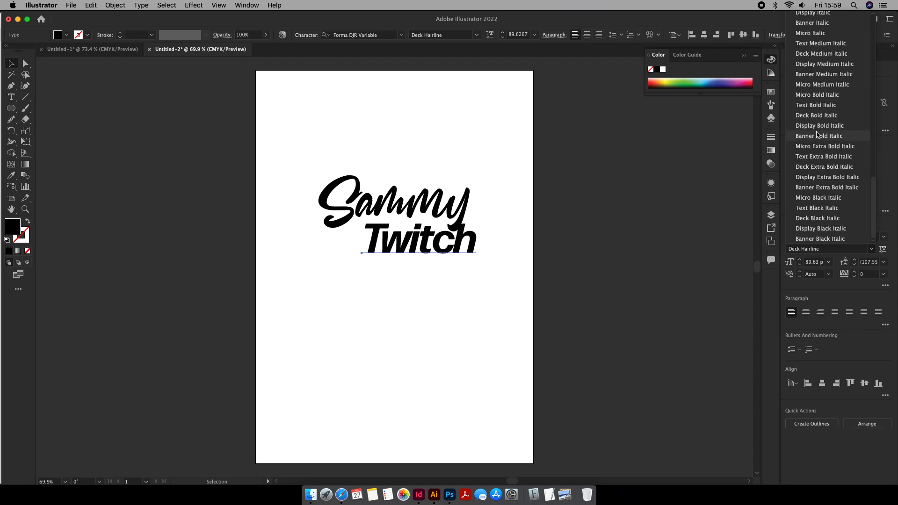
scroll(818, 138, "up", 5)
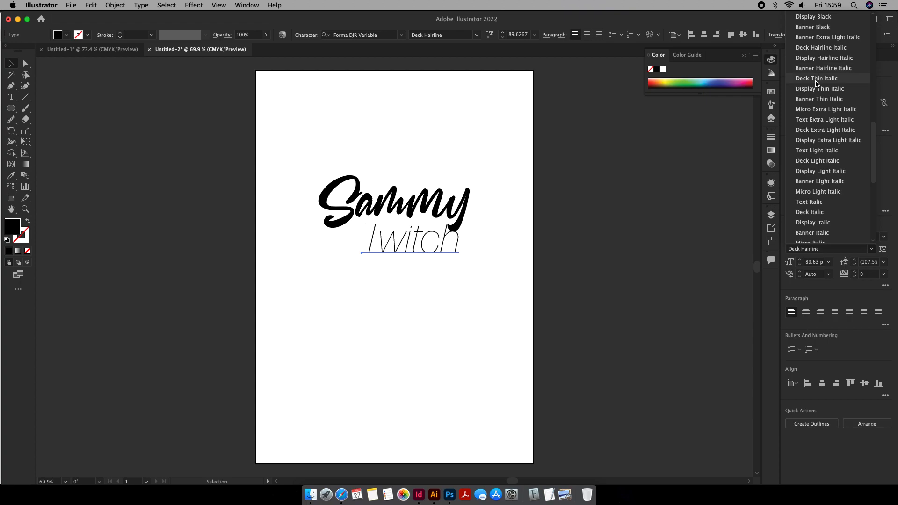
scroll(817, 94, "down", 5)
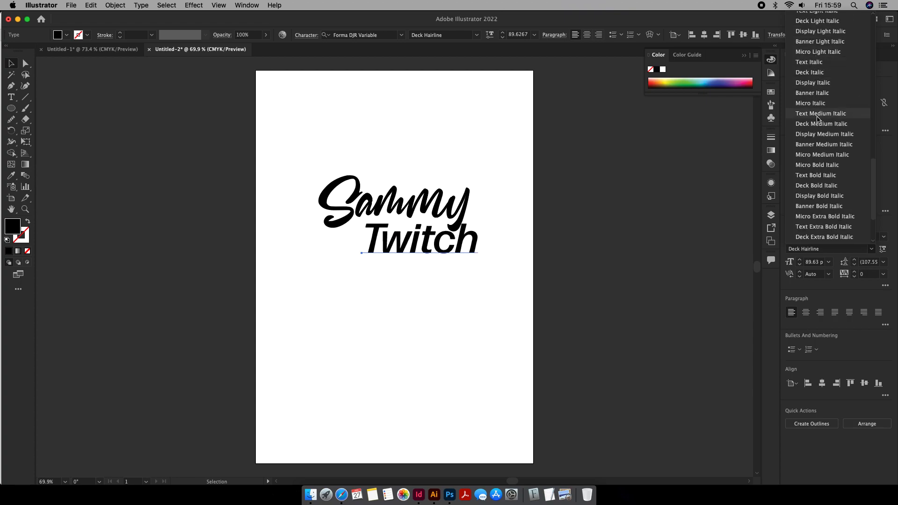
scroll(814, 109, "down", 3)
scroll(813, 94, "up", 15)
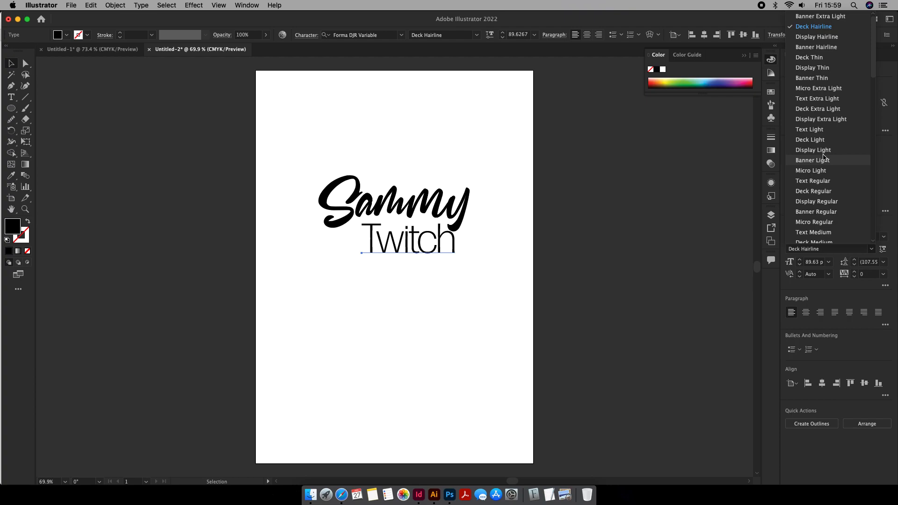
left_click(813, 150)
- Scale both words down to about 54 mm wide, place them in the page's upper-left corner and group them
left_click_drag(496, 157, 353, 255)
left_click_drag(470, 163, 342, 122)
key("super+g")
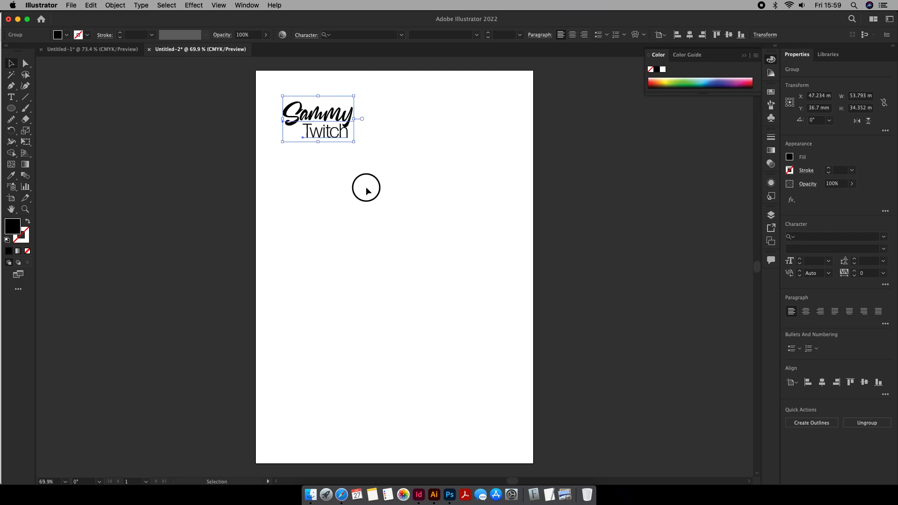
left_click(366, 187)
left_click_drag(392, 79, 290, 152)
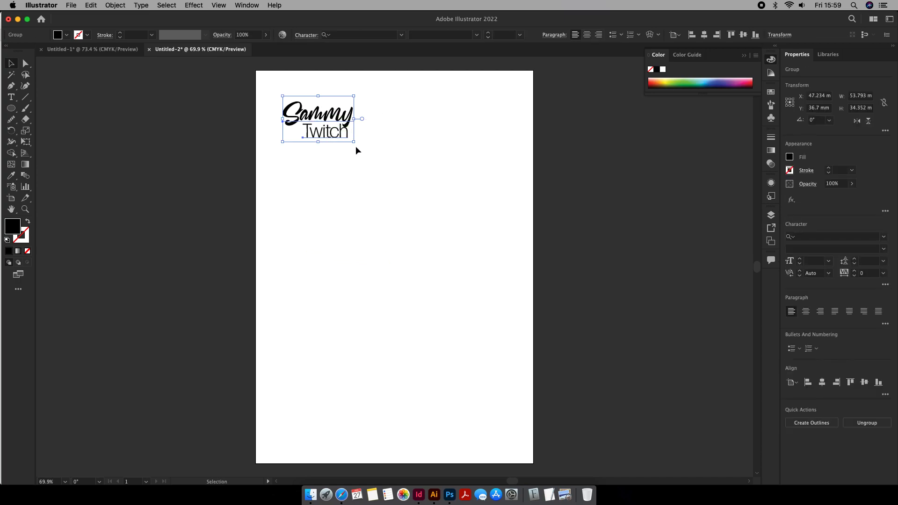
left_click(356, 177)
- Draw a black ellipse about 155 by 89 mm in the middle of the page
left_click(11, 108)
left_click_drag(326, 173, 429, 69)
left_click(11, 63)
left_click_drag(319, 131, 427, 234)
left_click_drag(448, 273, 418, 237)
- Duplicate the ellipse in place, offset the copy slightly down and right, and subtract it with Minus Front to form a swoosh
key("super+c")
key("super+f")
left_click_drag(403, 225, 410, 233)
left_click_drag(470, 179, 367, 276)
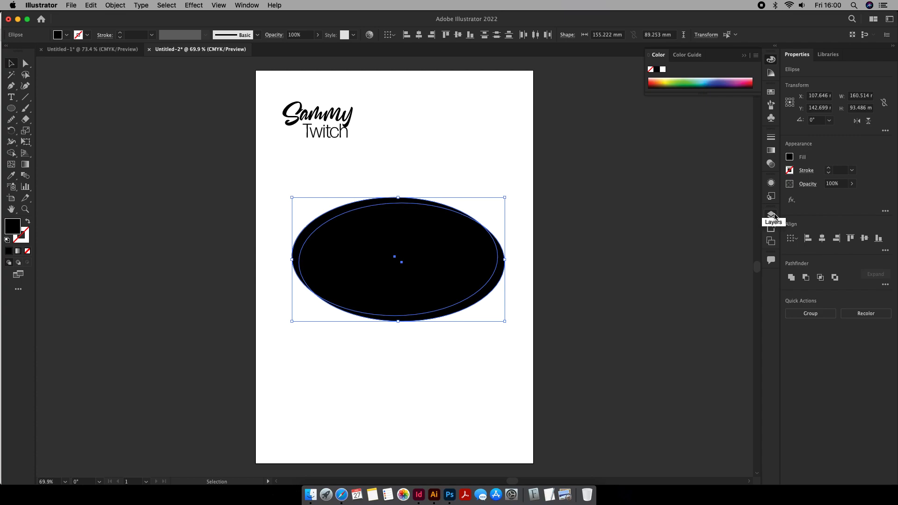
left_click(807, 279)
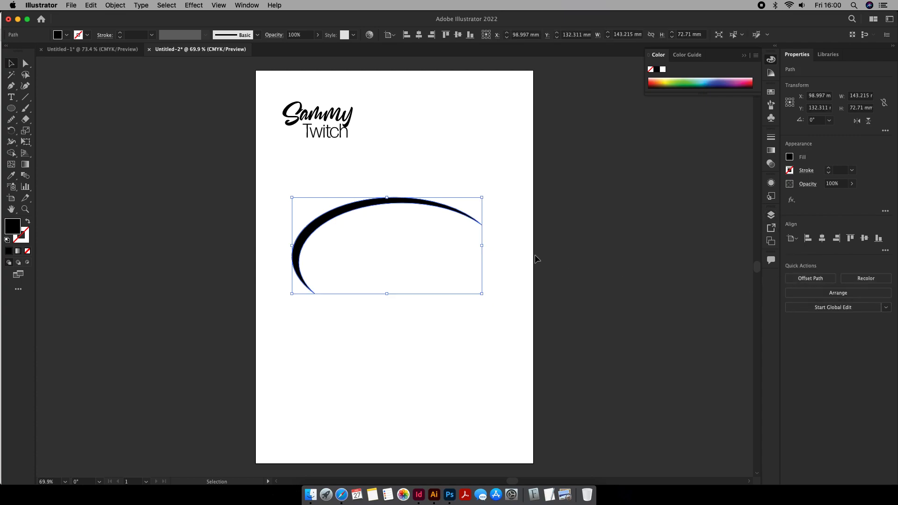
- Move the name group to the middle of the page and place the swoosh, scaled to about 31 mm wide, over it
left_click_drag(349, 117, 420, 264)
left_click(470, 214)
left_click_drag(480, 197, 370, 284)
left_click_drag(312, 284, 428, 273)
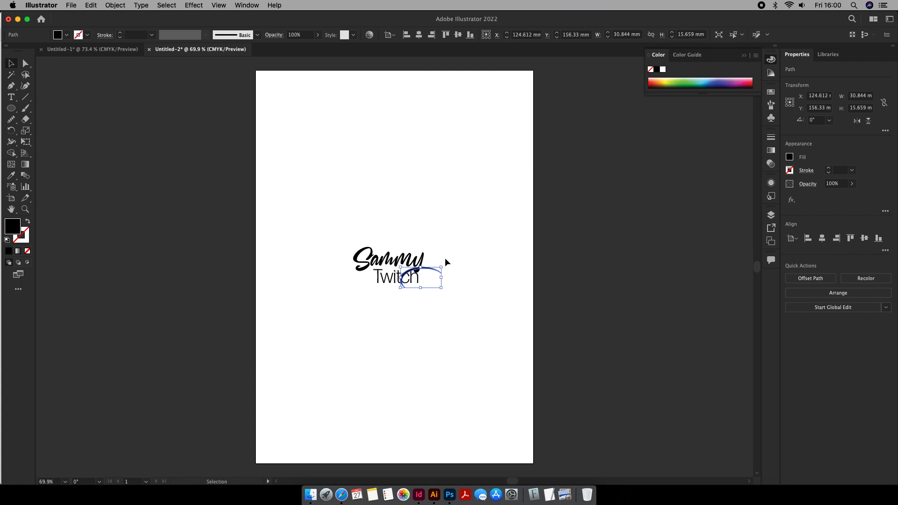
- Rotate the swoosh 180° and enlarge it to wrap around the lower right of the name
left_click_drag(445, 266, 384, 315)
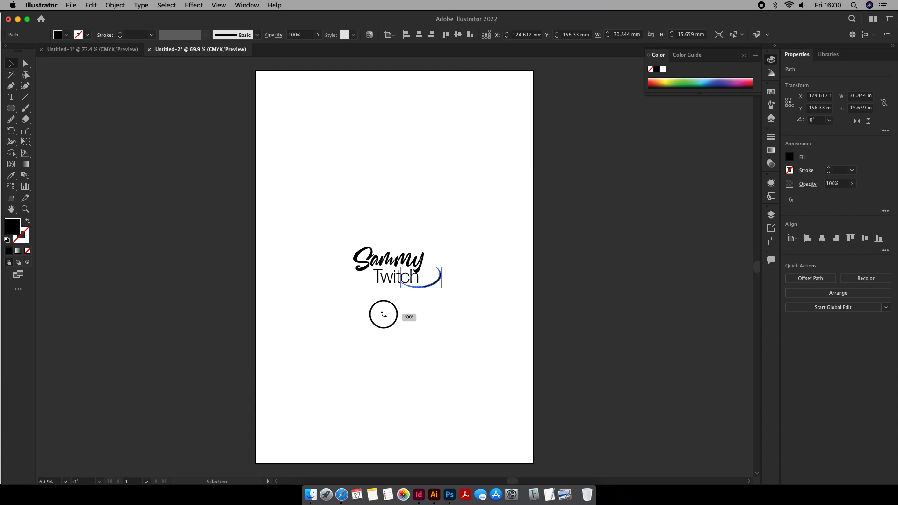
left_click_drag(433, 287, 350, 256)
left_click_drag(433, 280, 436, 280)
- Move the name and swoosh up the page and duplicate them directly below
left_click_drag(466, 242, 341, 325)
left_click_drag(423, 274, 421, 168)
left_click(475, 132)
left_click_drag(475, 129, 346, 196)
left_click_drag(411, 173, 412, 264)
left_click(412, 321)
- Rotate the lower copy's swoosh 180° and position it around the upper left of the name
left_click(428, 275)
left_click_drag(438, 243, 330, 254)
left_click(464, 246)
- Ungroup the words in the lower logo and set its second word to the Micro Regular style
left_click(390, 262)
right_click(413, 270)
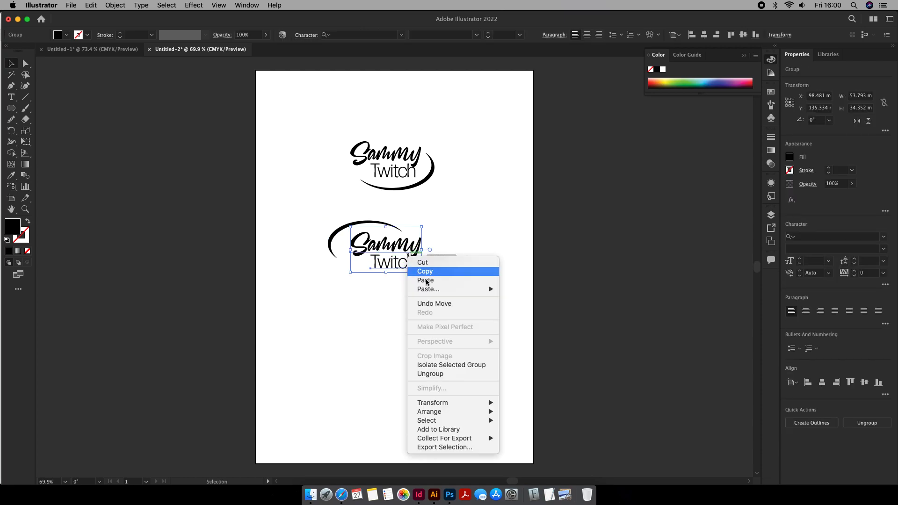
left_click(456, 376)
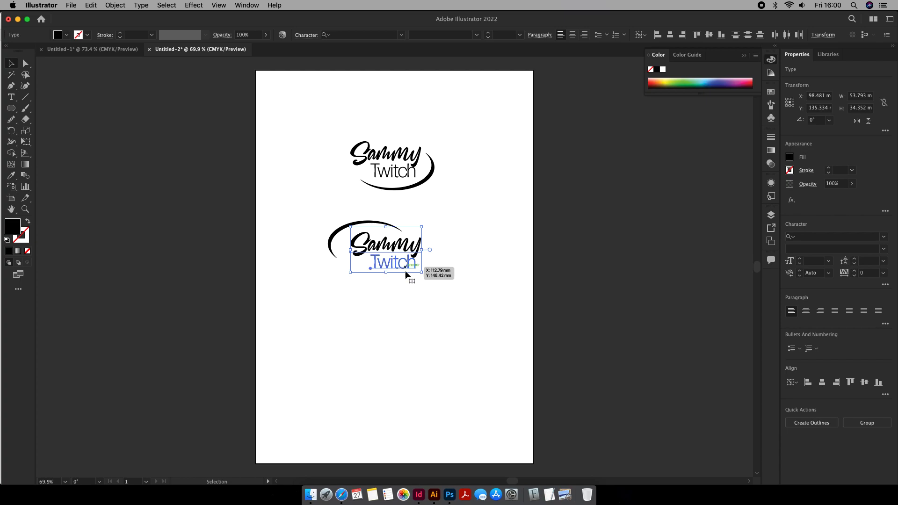
left_click(400, 313)
left_click(393, 265)
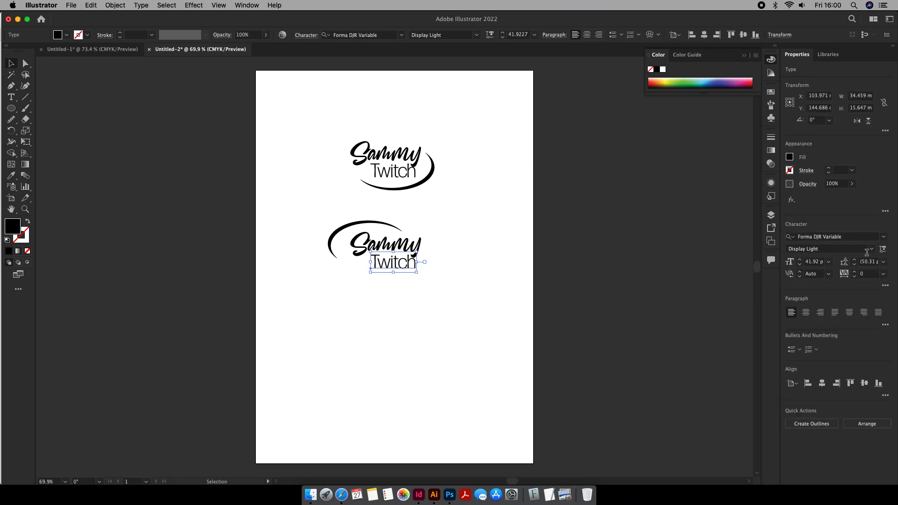
left_click(872, 251)
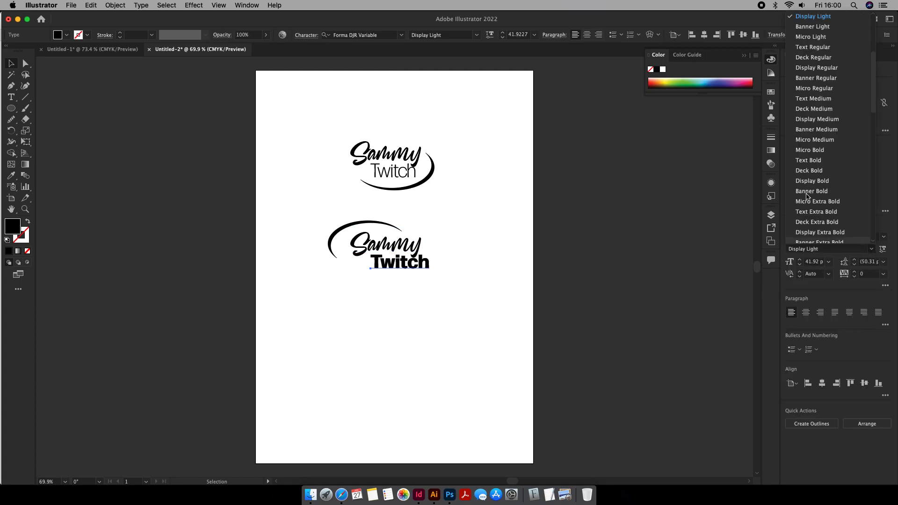
left_click(819, 88)
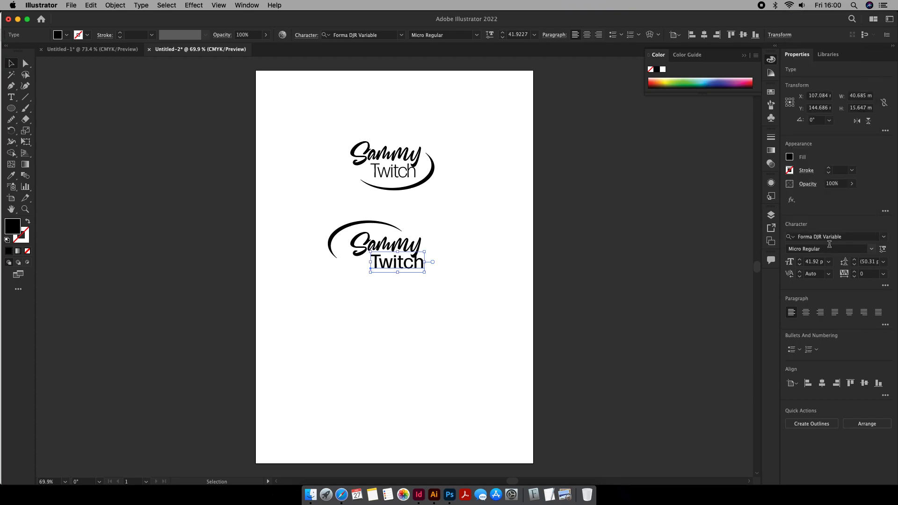
- Set the tracking of the lower logo's second word to 100 and scale the word down beneath the first
left_click(884, 275)
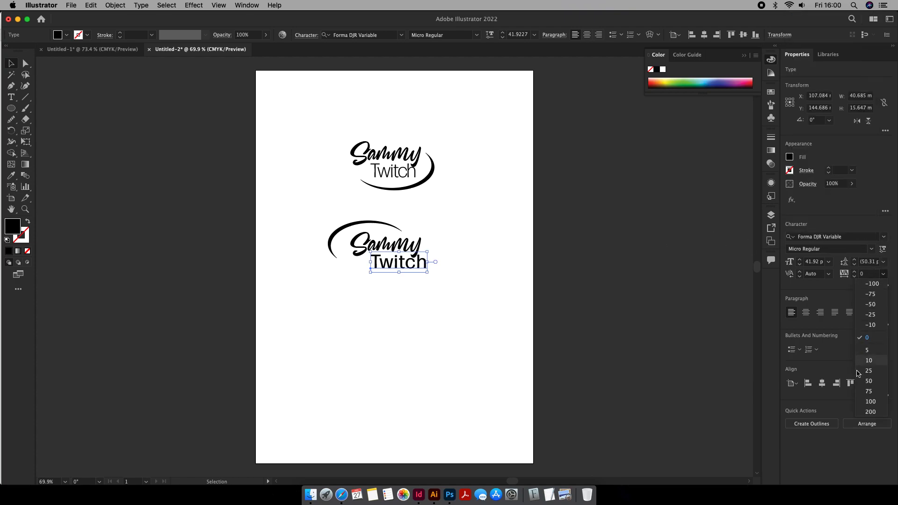
left_click(870, 401)
left_click_drag(436, 272, 407, 265)
- Group the words and swoosh of the lower logo, and do the same for the upper logo
left_click_drag(396, 227, 314, 285)
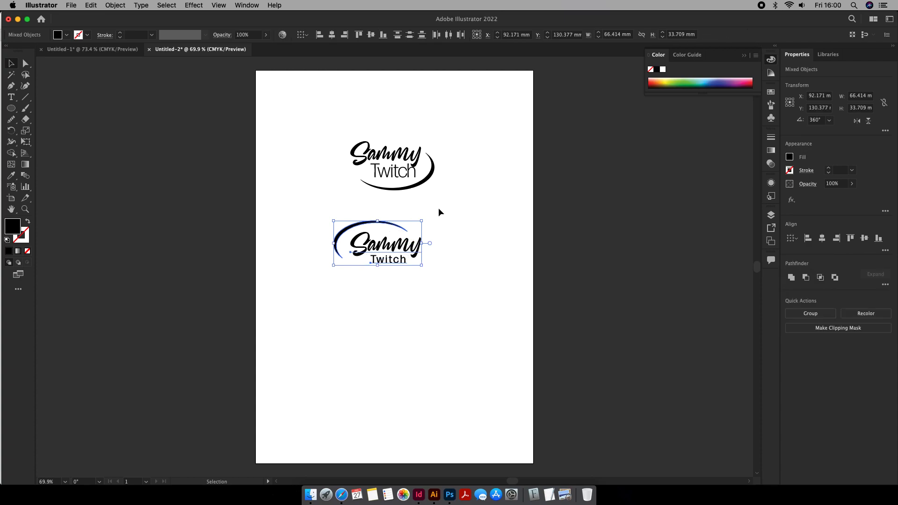
key("super+g")
left_click_drag(479, 130, 349, 186)
left_click(403, 188)
left_click_drag(479, 124, 329, 181)
key("super+g")
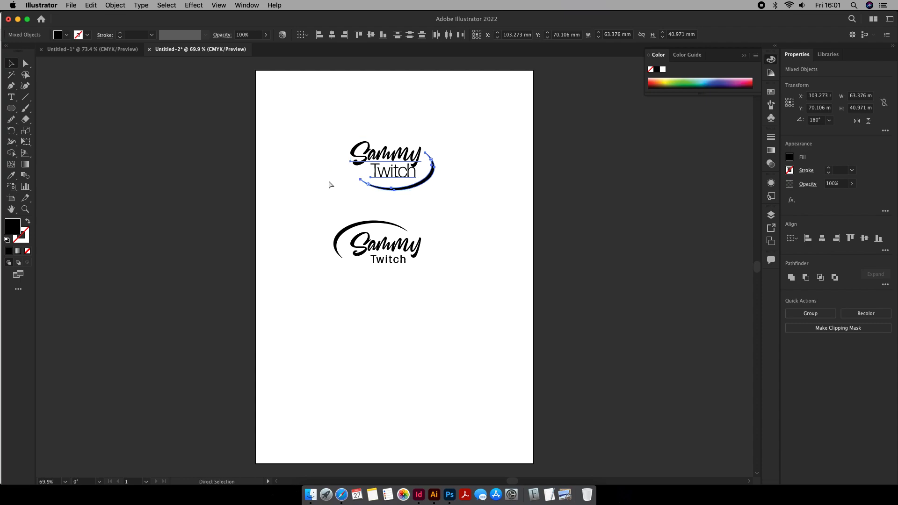
- Shift the lower logo slightly right beneath the upper one
left_click(456, 238)
left_click_drag(411, 236, 421, 236)
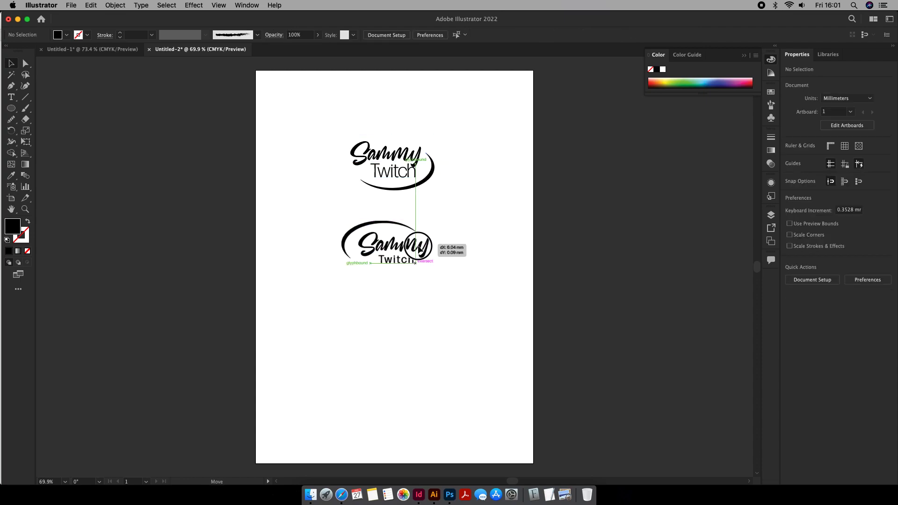
- Shift the upper logo slightly left to line up with the lower one, and move both logos down the artboard
left_click(468, 201)
left_click_drag(418, 185, 410, 191)
left_click_drag(463, 227, 288, 268)
left_click(488, 303)
left_click_drag(478, 136, 358, 259)
left_click_drag(403, 176, 411, 226)
left_click(525, 258)
- Move both logos toward the artboard's left side and duplicate the pair beside them on the right
scroll(443, 314, "up", 3)
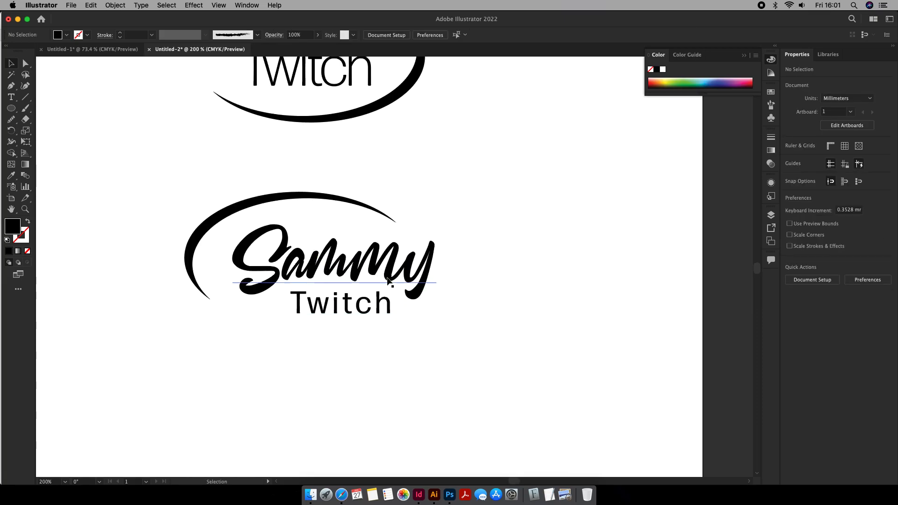
scroll(388, 270, "up", 4)
scroll(388, 270, "down", 7)
left_click_drag(439, 209, 345, 306)
left_click_drag(371, 208, 335, 205)
left_click_drag(395, 183, 281, 326)
left_click_drag(364, 217, 450, 220)
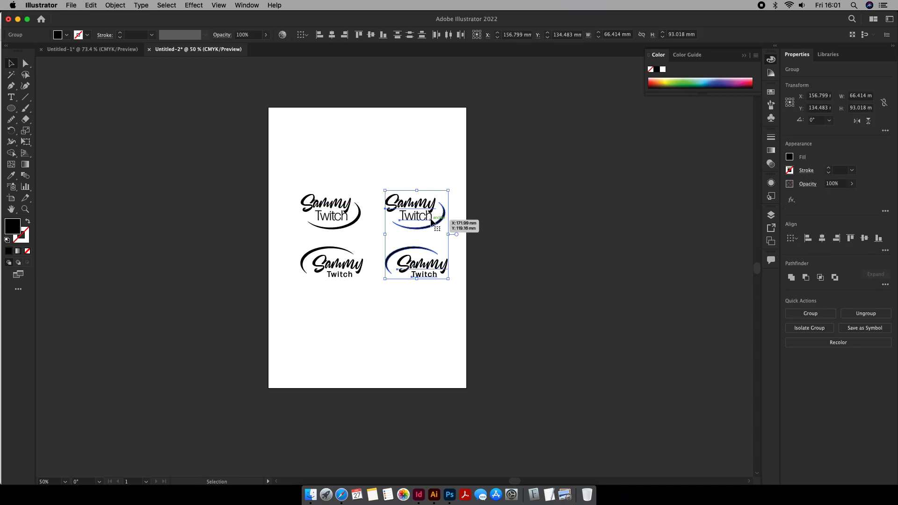
- Convert the text in the duplicated right-hand logos to outlines
scroll(431, 222, "down", 2)
scroll(431, 222, "up", 3)
right_click(465, 239)
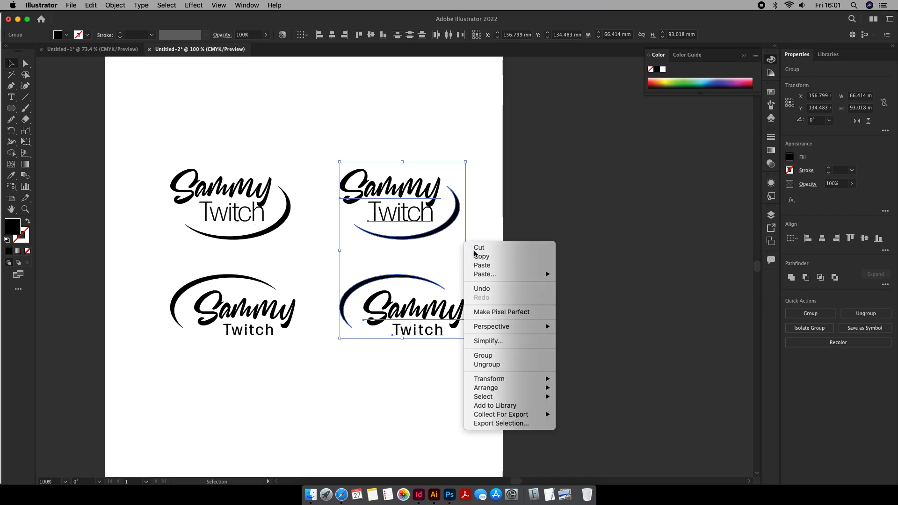
mouse_move(508, 333)
left_click(421, 217)
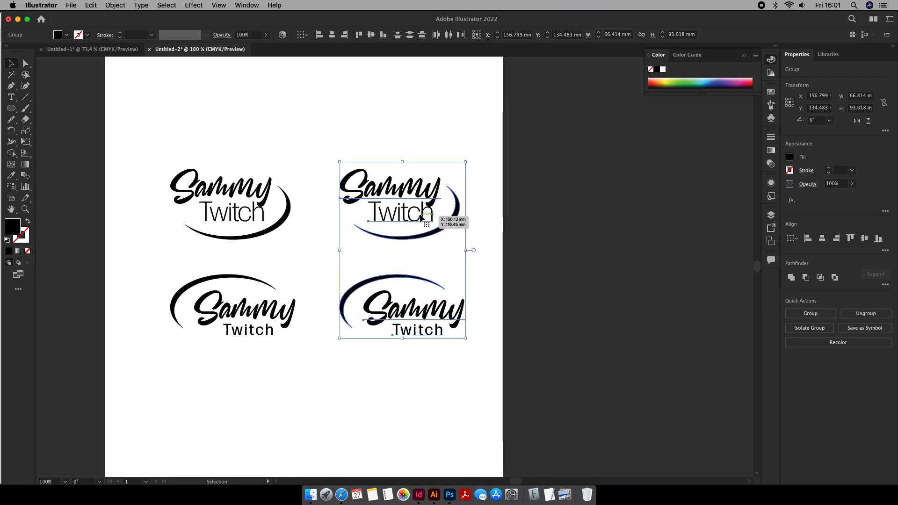
key("super")
left_click(477, 157)
left_click(411, 308)
left_click(498, 190)
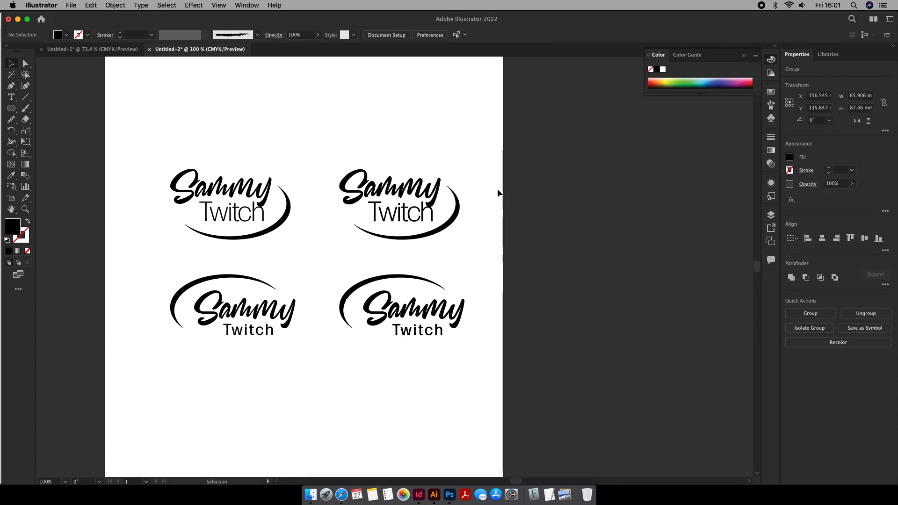
- Ungroup the upper-right logo and fill its two words with orange-red
left_click(458, 211)
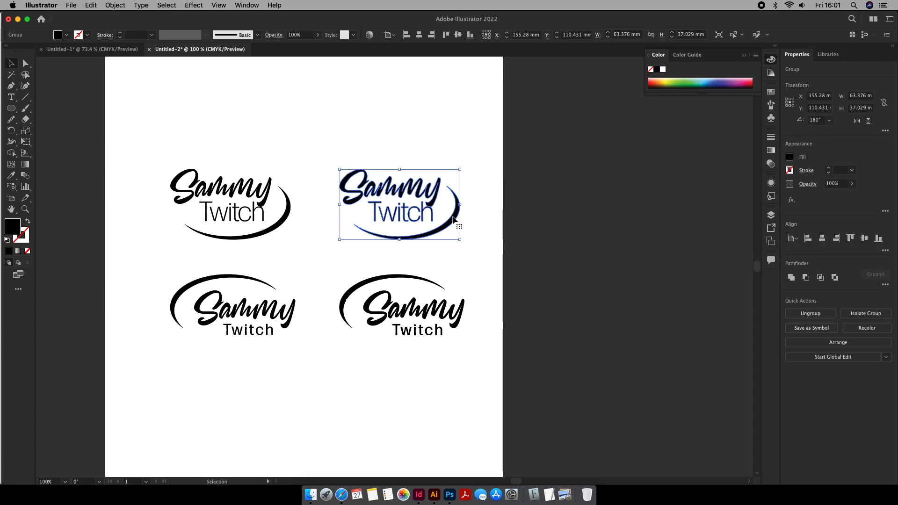
right_click(454, 220)
left_click(470, 329)
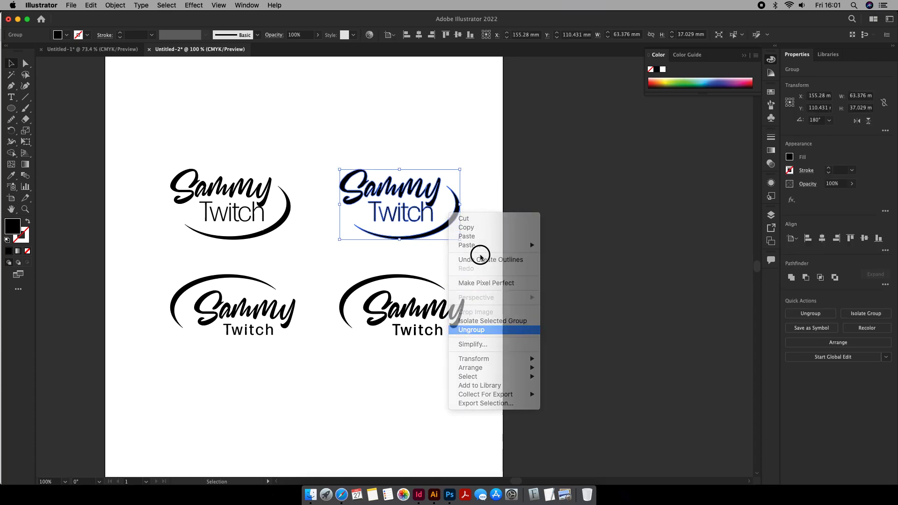
left_click(442, 184)
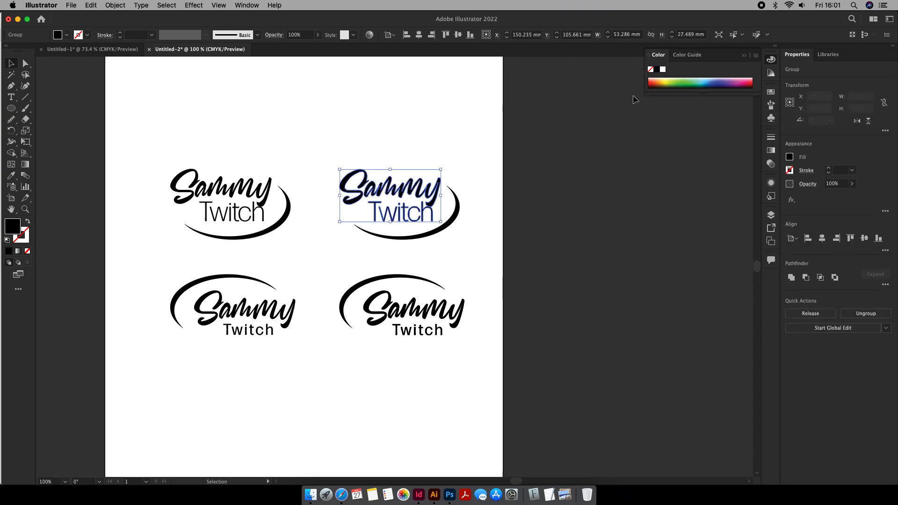
left_click(651, 84)
left_click(475, 150)
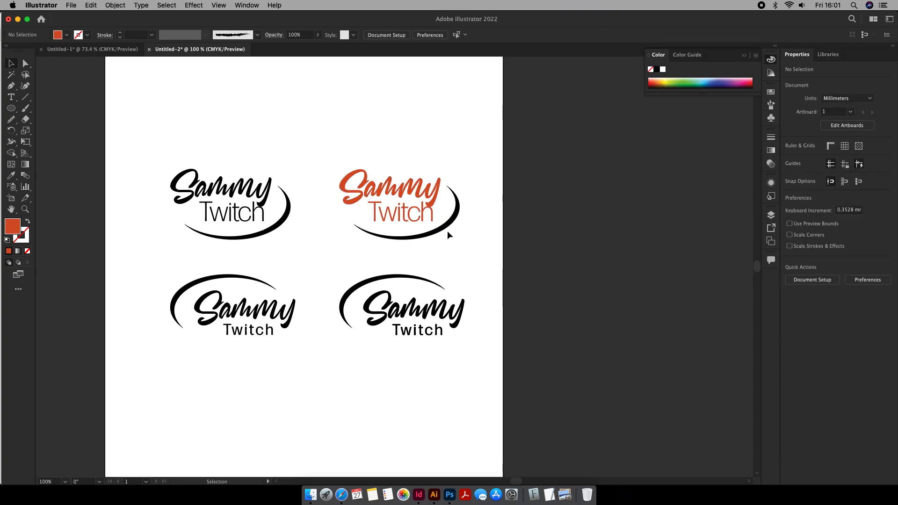
- Ungroup the upper-right logo's words and fill the second word with bright blue
left_click(416, 215)
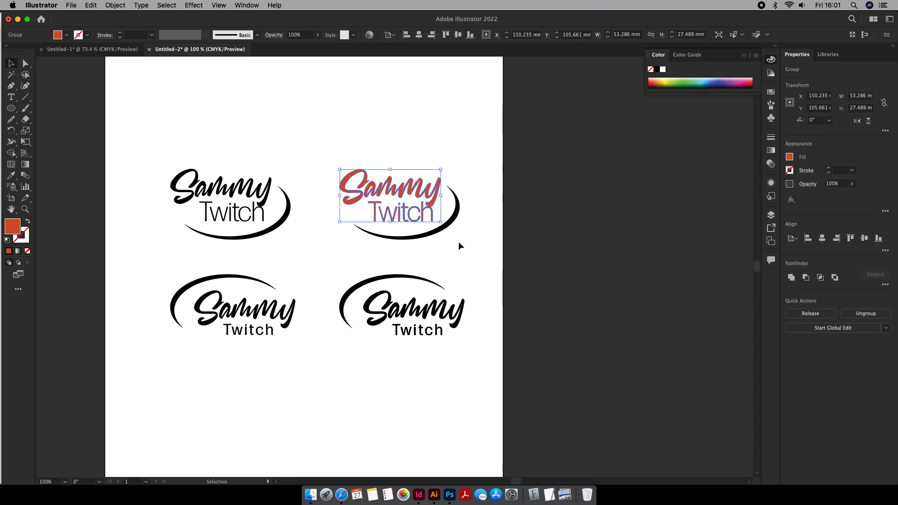
right_click(424, 216)
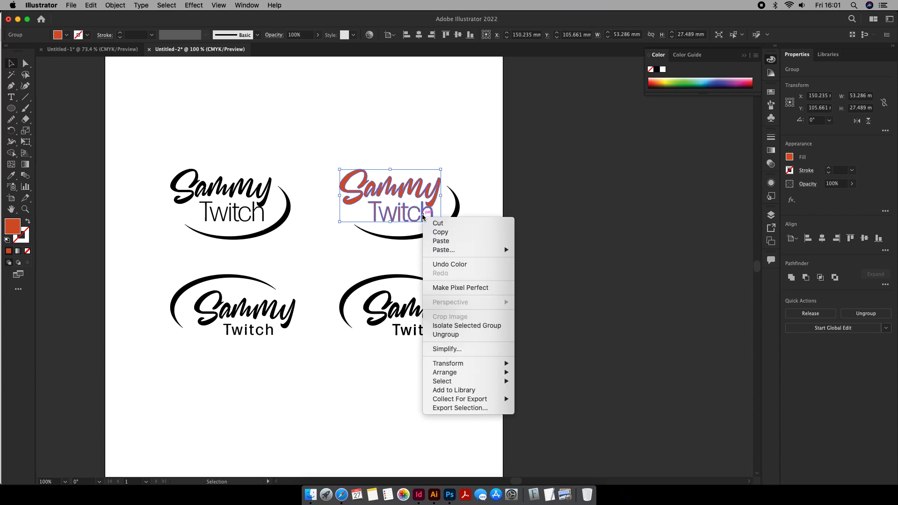
left_click(446, 334)
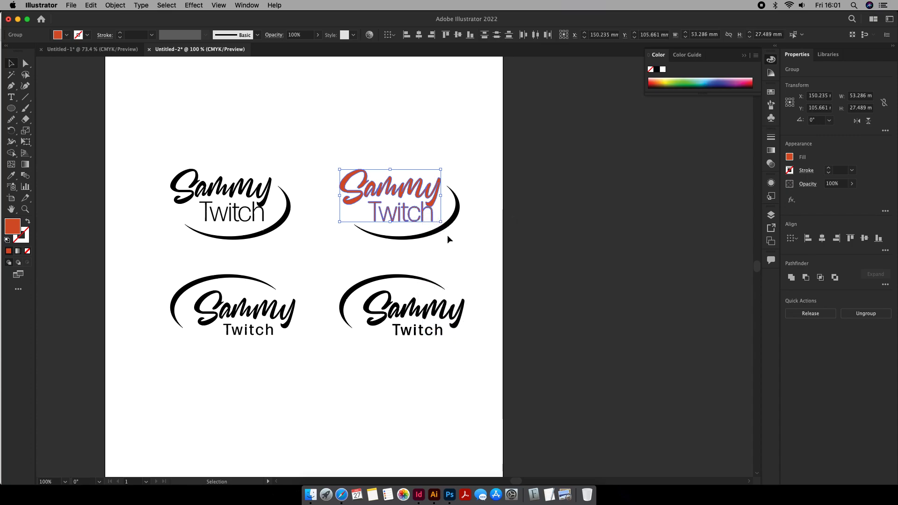
left_click(477, 227)
left_click(429, 218)
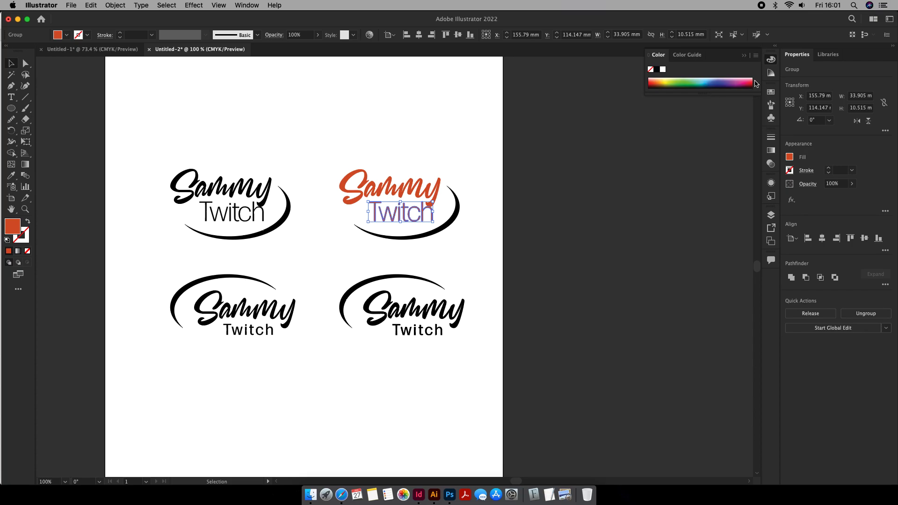
left_click(790, 159)
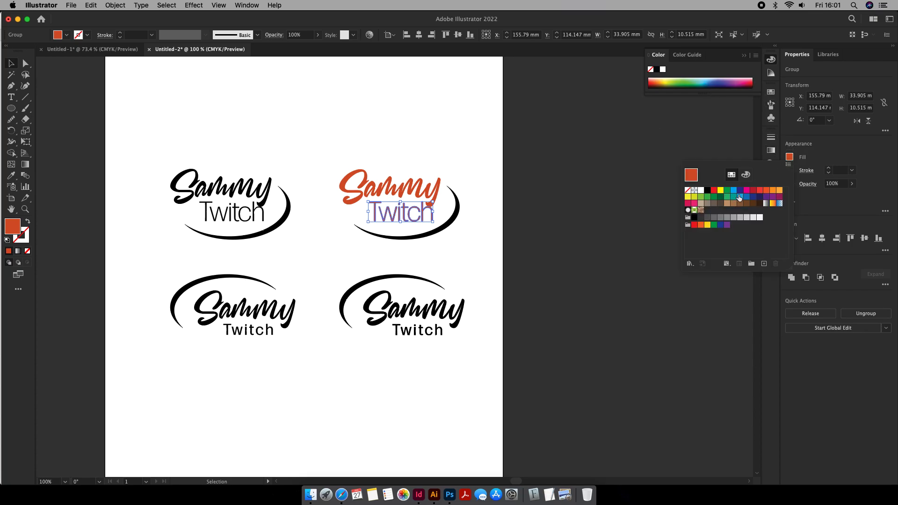
left_click(735, 193)
left_click(473, 233)
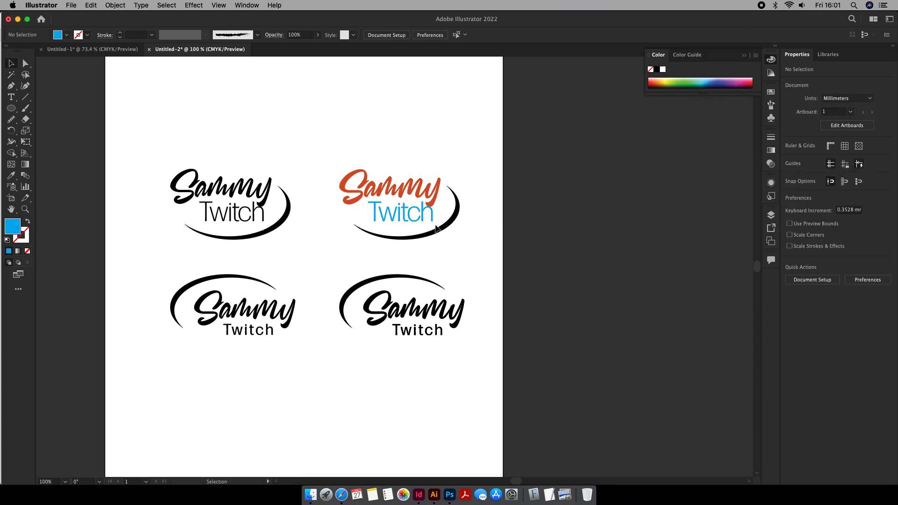
- Group the words and swoosh of the recoloured upper-right logo
left_click(434, 227)
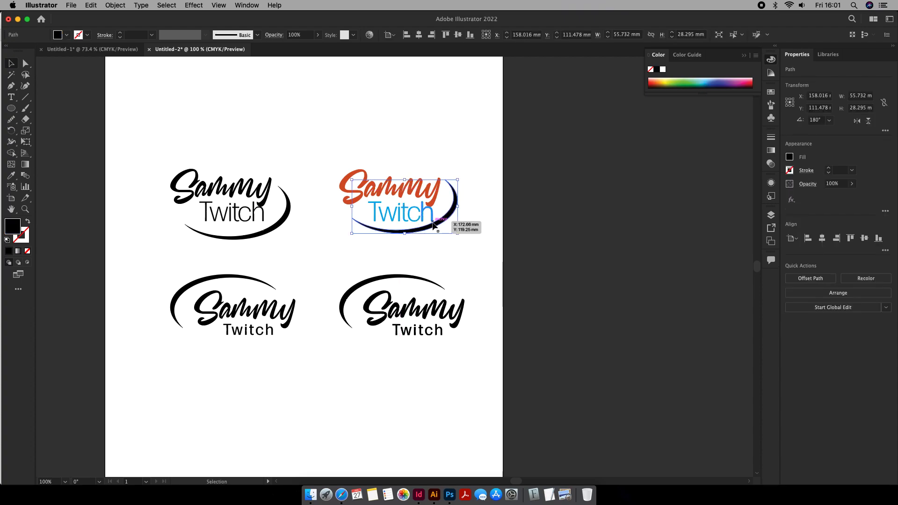
left_click_drag(493, 159, 327, 244)
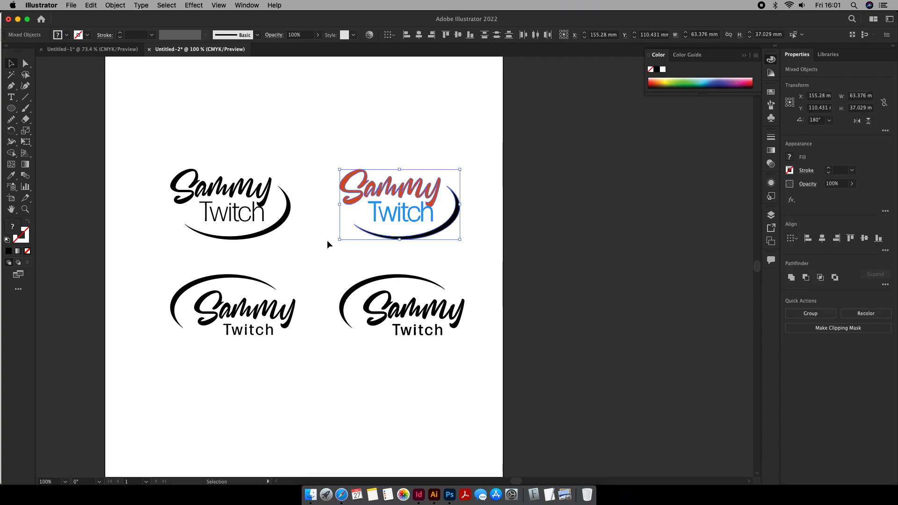
key("super+g")
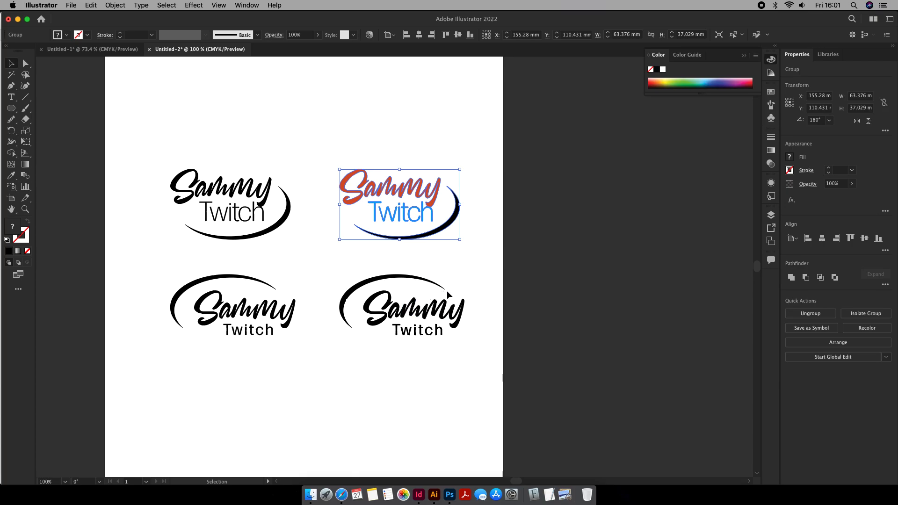
- Ungroup the lower-right logo and fill its script word with green after trying a yellow-orange gradient and purple
left_click(414, 314)
right_click(396, 282)
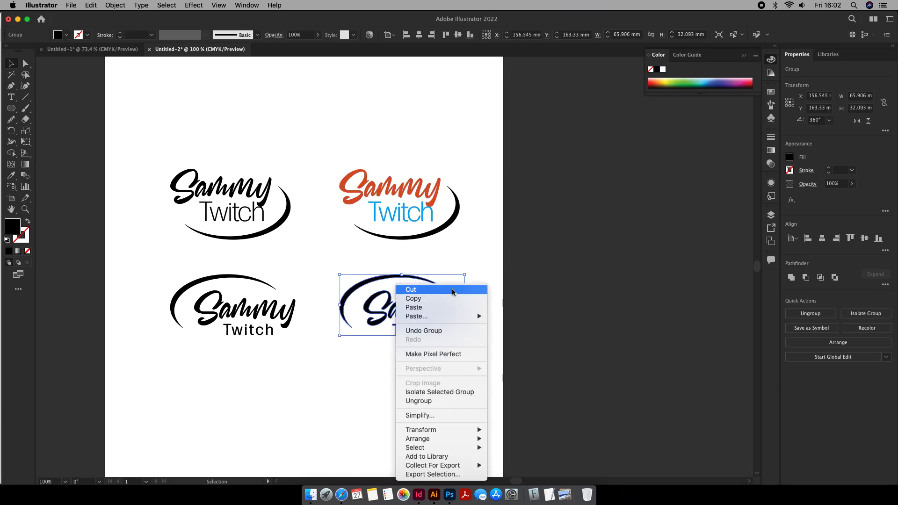
left_click(435, 402)
left_click(510, 371)
left_click(416, 311)
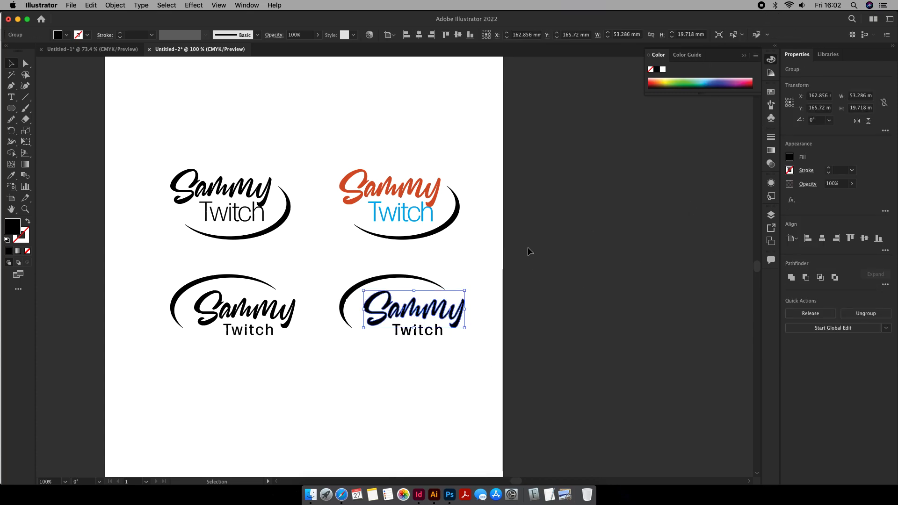
left_click(790, 157)
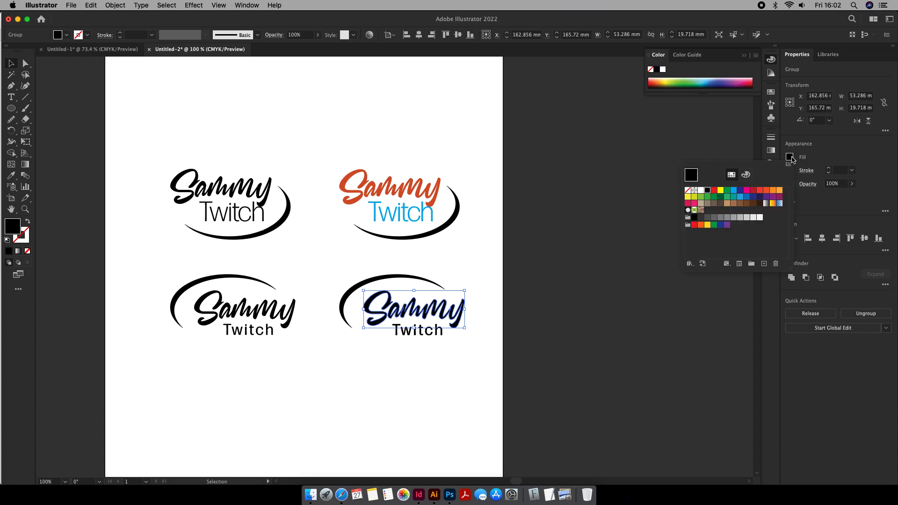
left_click(773, 204)
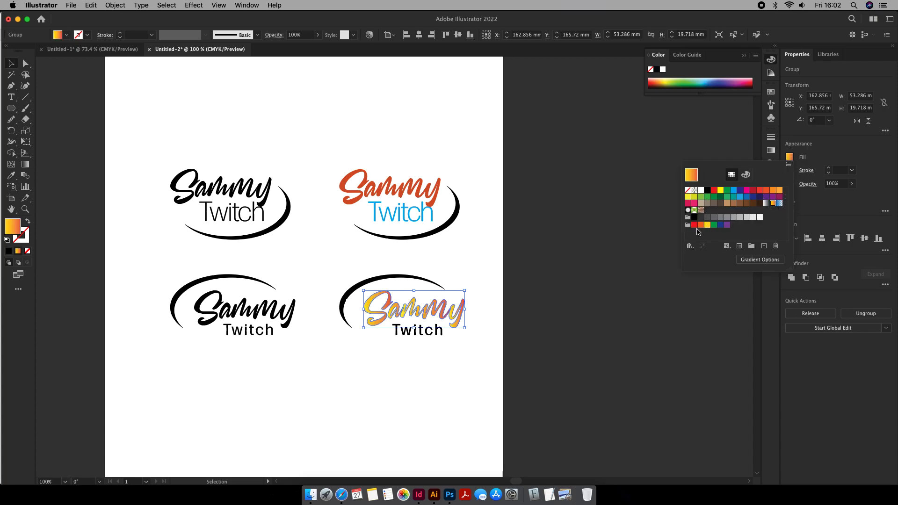
left_click(773, 197)
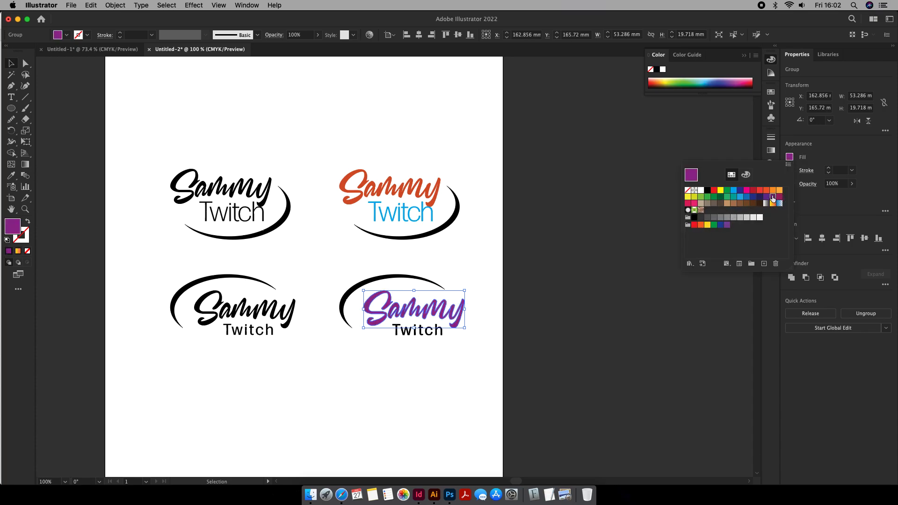
left_click(730, 194)
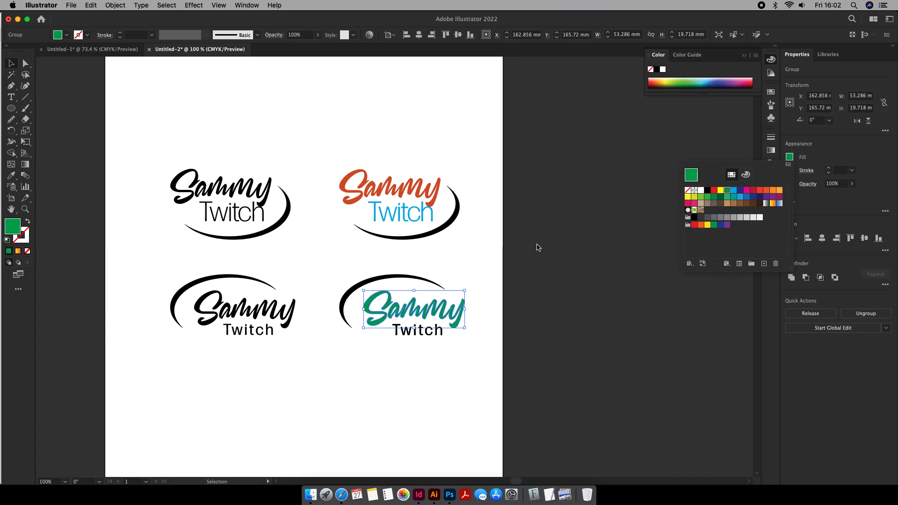
- Fill the lower-right logo's swoosh with orange
left_click(399, 277)
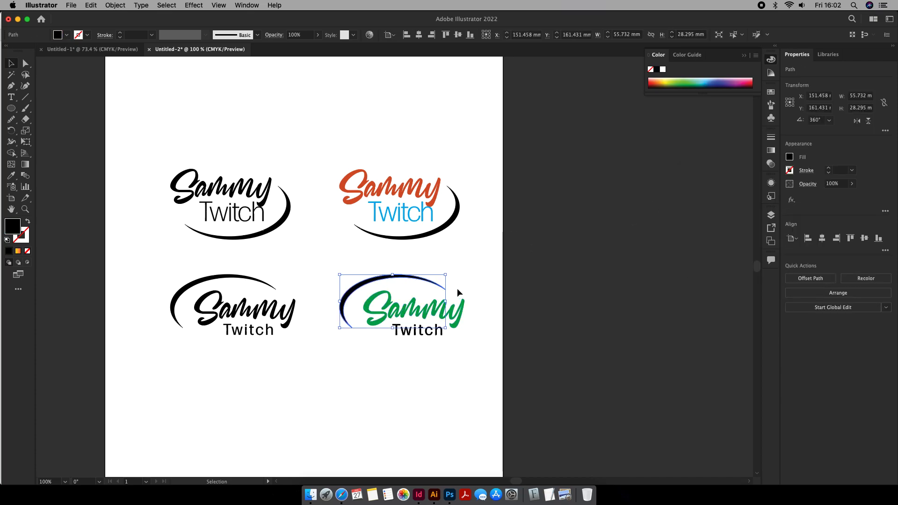
left_click(790, 157)
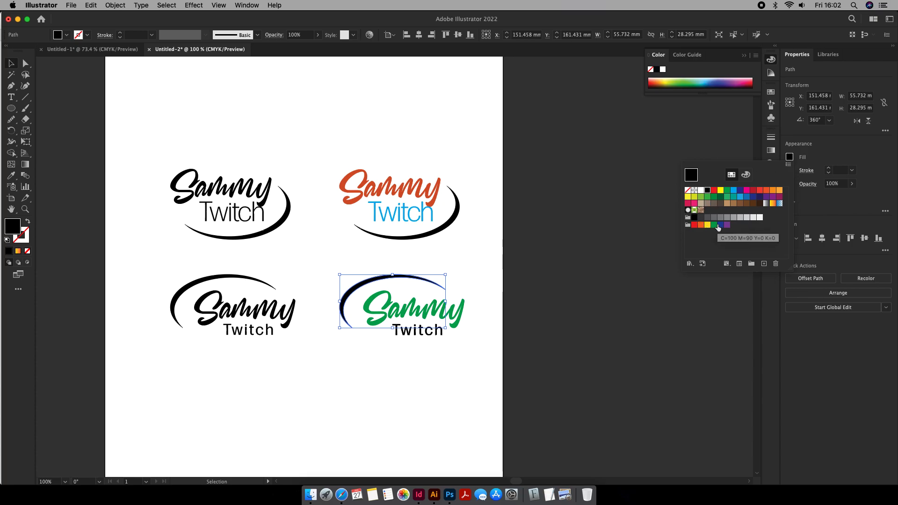
left_click(701, 225)
left_click(471, 275)
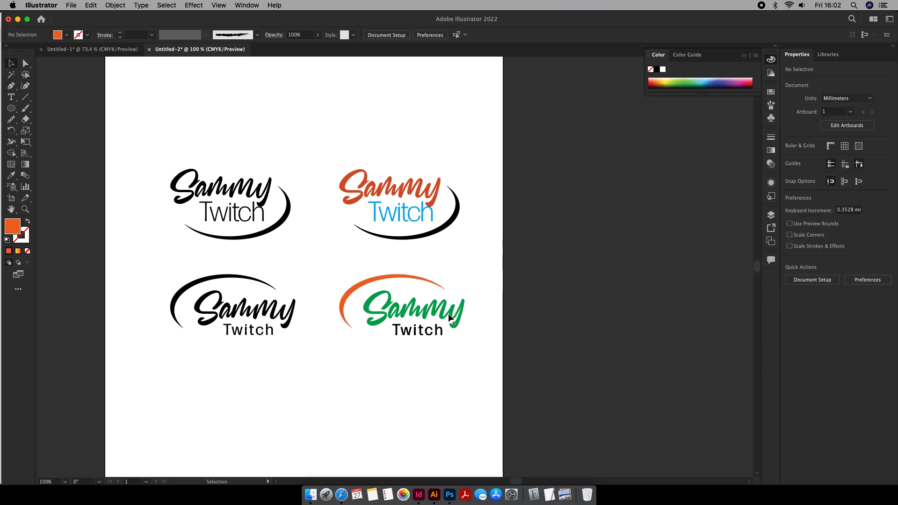
- Sample the swoosh's orange with the Eyedropper to fill the lower-right logo's second word
left_click(418, 330)
left_click(11, 175)
left_click(380, 279)
key("v")
left_click(473, 281)
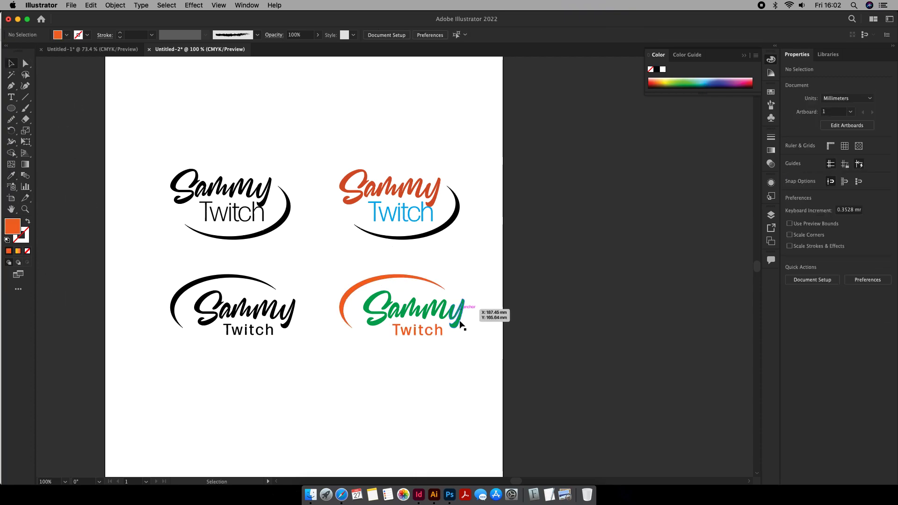
- Add a smaller copy of the orange swoosh beneath the original, rotated and placed so their thin ends meet
scroll(441, 315, "down", 2)
scroll(440, 315, "up", 2)
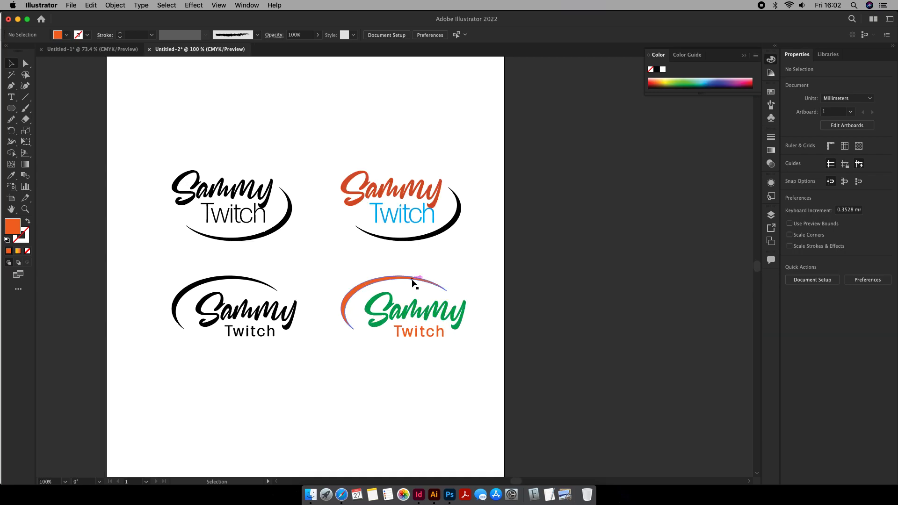
left_click_drag(412, 283, 392, 277)
scroll(436, 288, "up", 1)
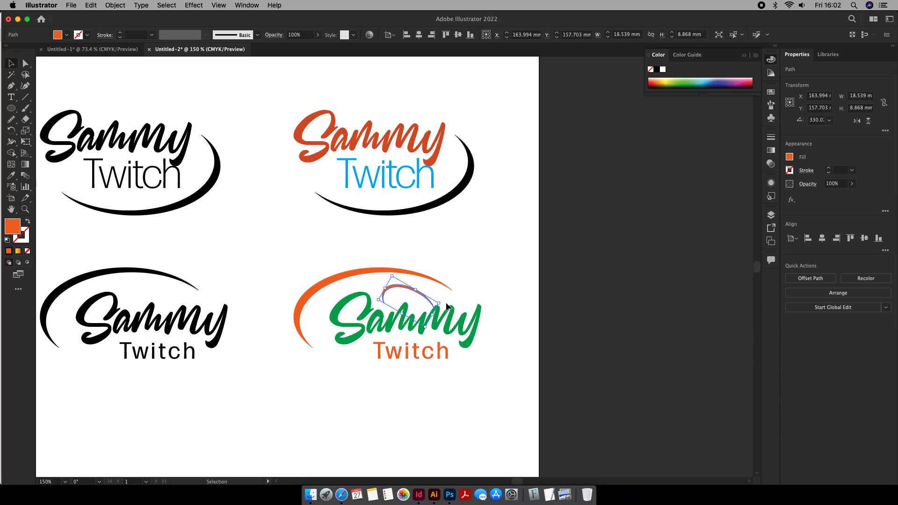
left_click_drag(444, 304, 442, 286)
left_click(440, 286)
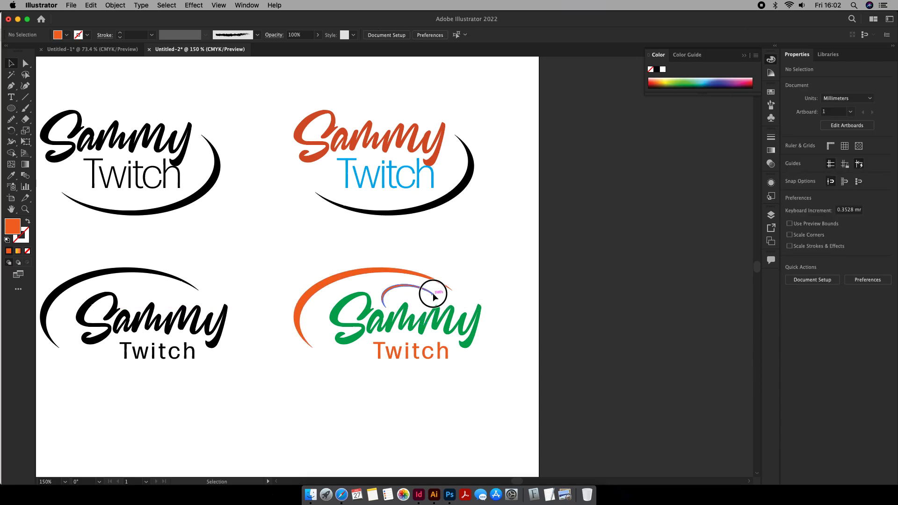
left_click(435, 298)
left_click_drag(442, 289, 453, 302)
left_click(486, 274)
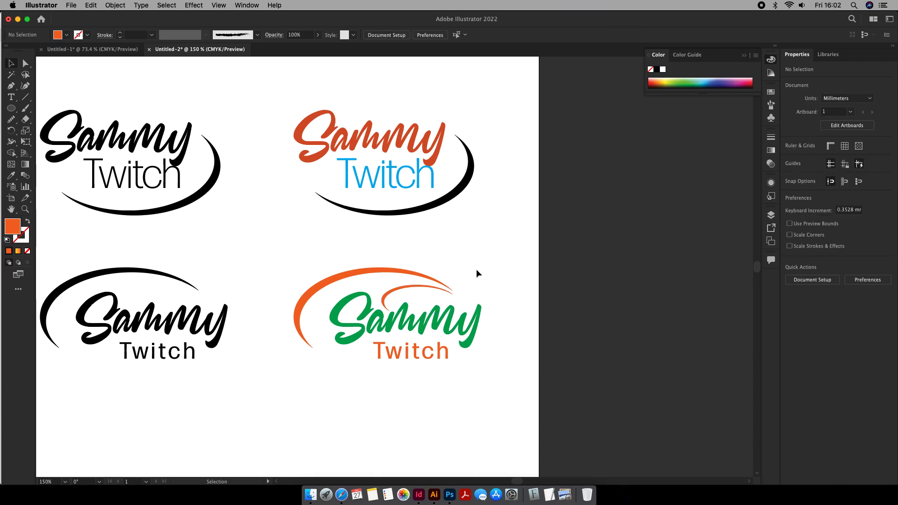
- Add a third, smaller orange swoosh about 14 mm wide beneath the second, above the end of the green word
left_click_drag(407, 292, 453, 303)
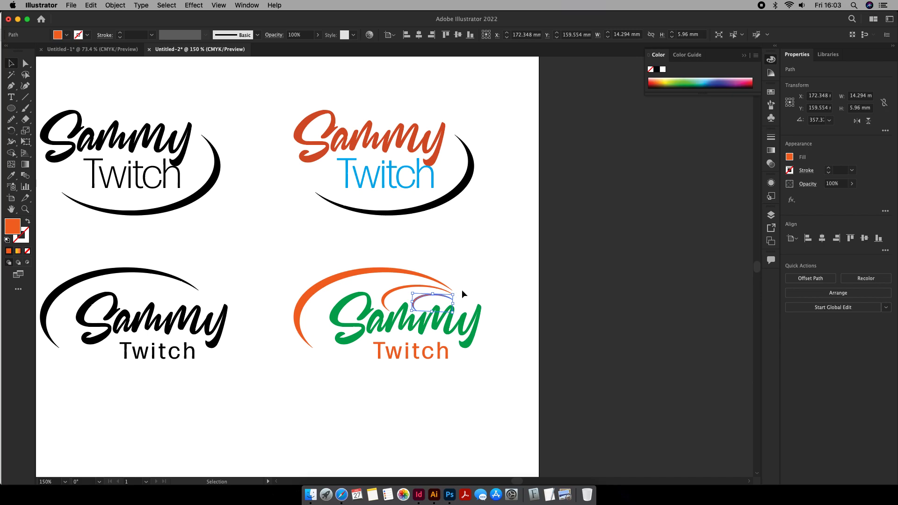
left_click(476, 278)
scroll(481, 275, "up", 1)
scroll(481, 274, "down", 1)
scroll(472, 326, "down", 1)
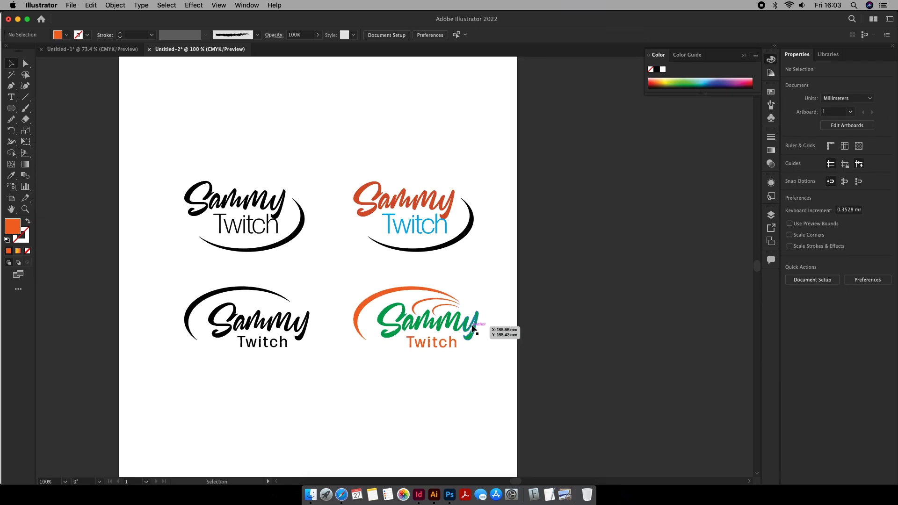
left_click_drag(475, 331, 342, 383)
left_click(459, 372)
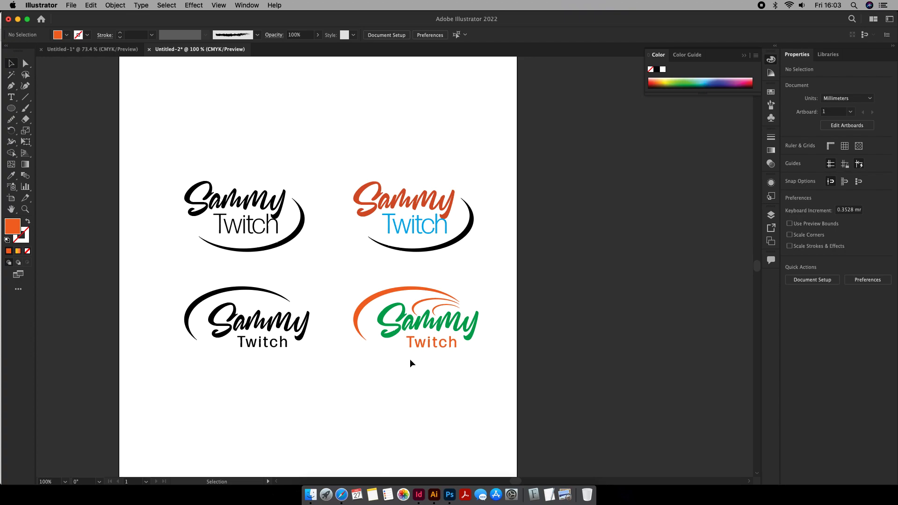
- Replace the black lower-left logo with a copy of the green and orange lower-right logo
left_click_drag(489, 276, 301, 371)
left_click(314, 271)
left_click_drag(314, 271, 189, 389)
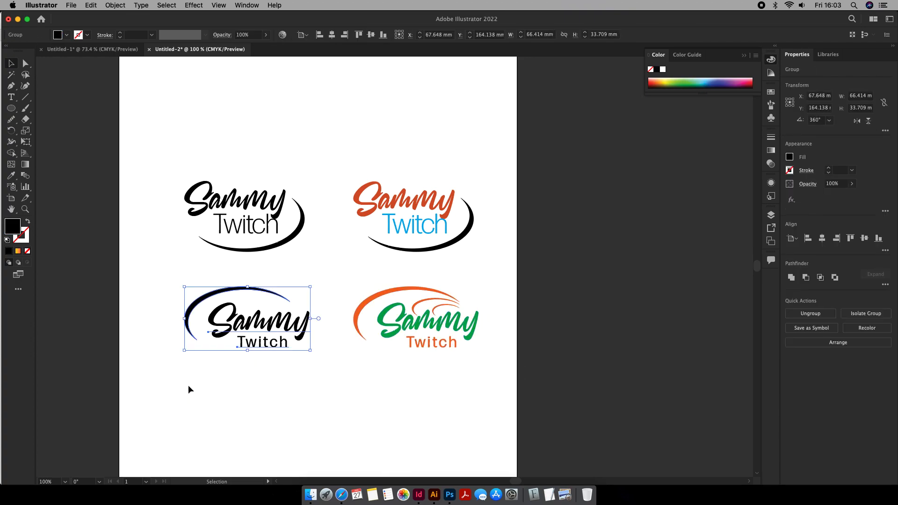
key("Delete")
left_click_drag(490, 283, 366, 345)
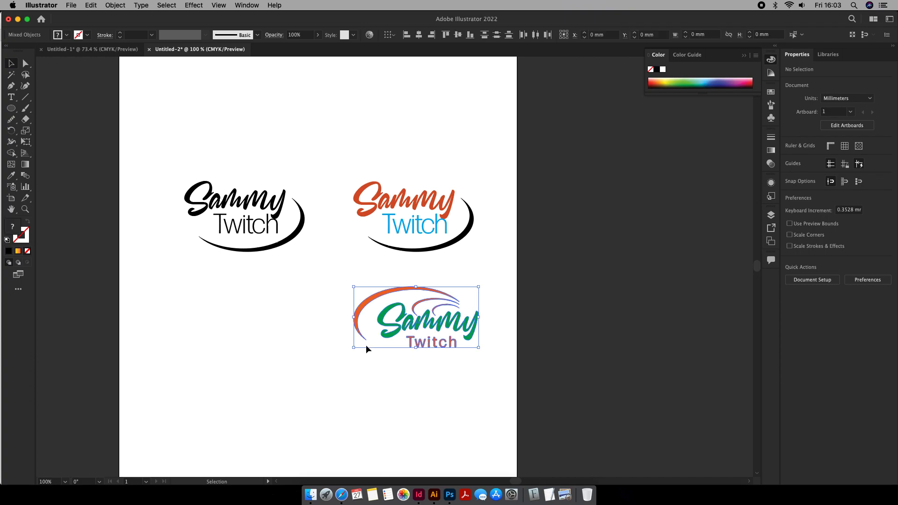
left_click_drag(430, 333, 264, 332)
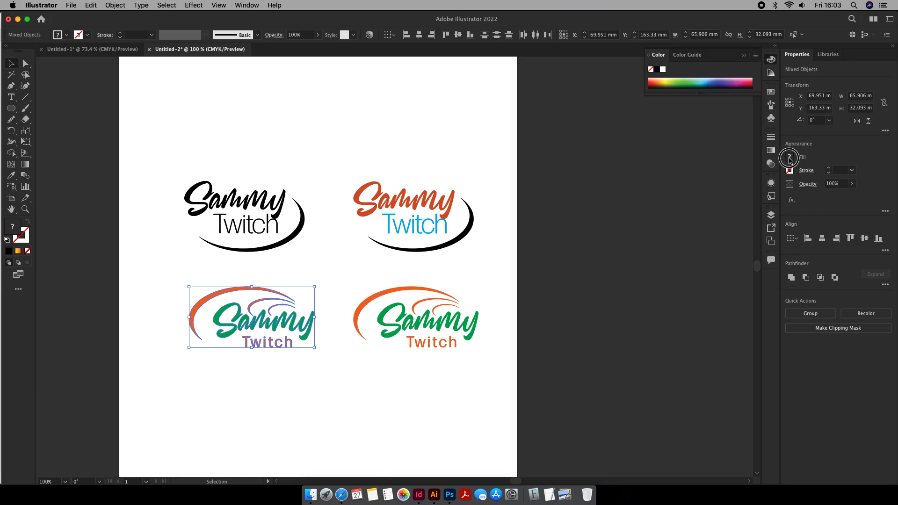
- Fill the copied lower-left logo entirely with black, including its three swooshes
left_click(790, 158)
left_click(711, 191)
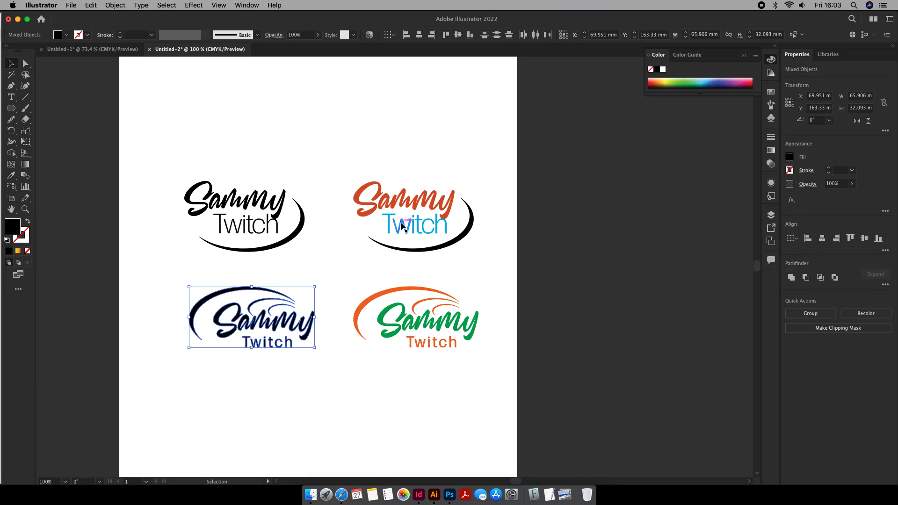
left_click(380, 160)
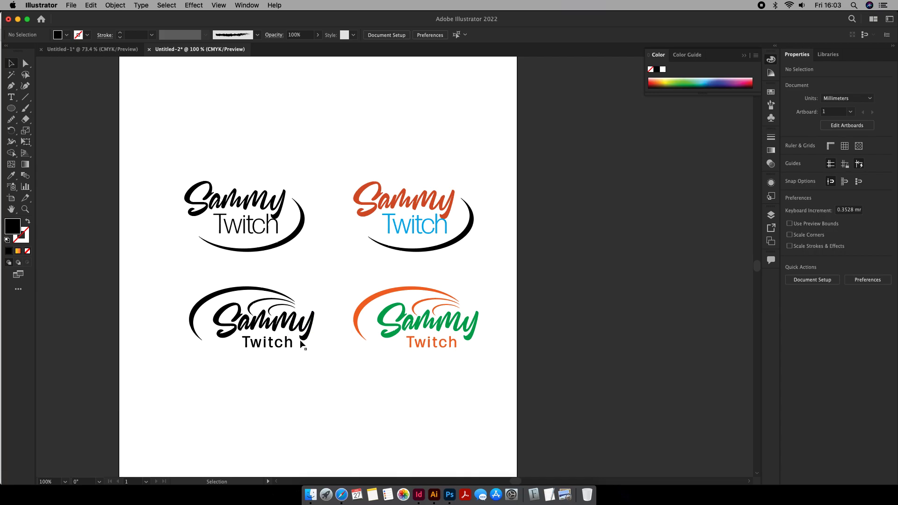
- Group the parts of the black lower-left logo and of the coloured lower-right logo separately
left_click_drag(326, 284, 96, 399)
left_click(252, 384)
scroll(271, 315, "up", 1)
scroll(272, 318, "down", 3)
left_click_drag(327, 205, 230, 304)
left_click_drag(505, 212, 352, 311)
key("super+g")
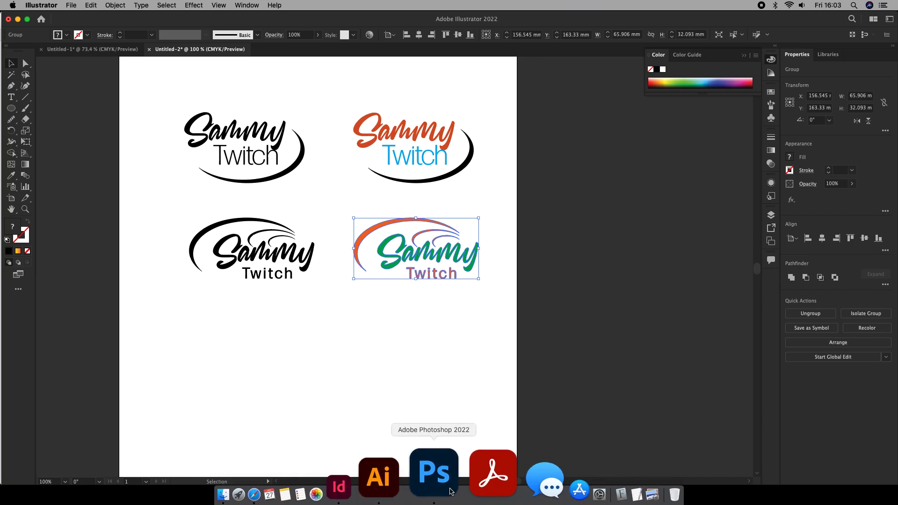
- Switch to Safari, open freepik.com in place of the font download page, and search for logo mockups
left_click(343, 486)
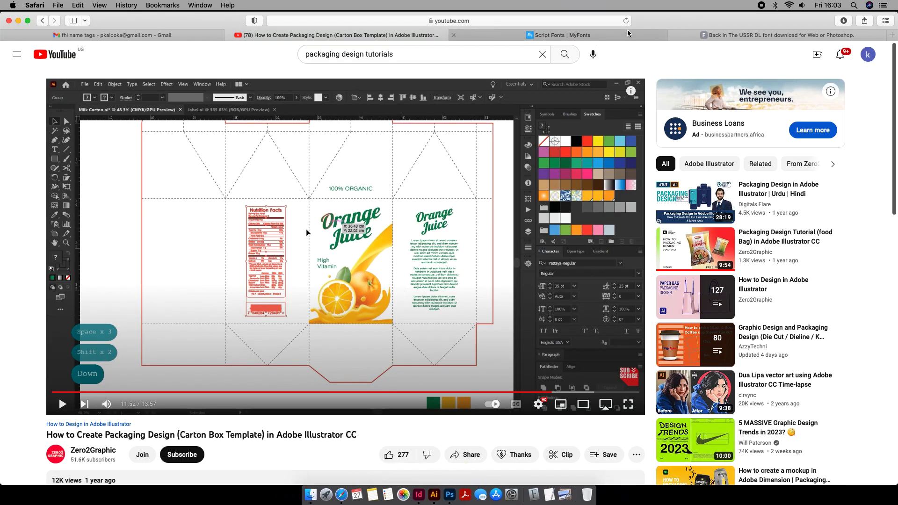
left_click(674, 37)
left_click(515, 24)
key("BackSpace")
type("freepik")
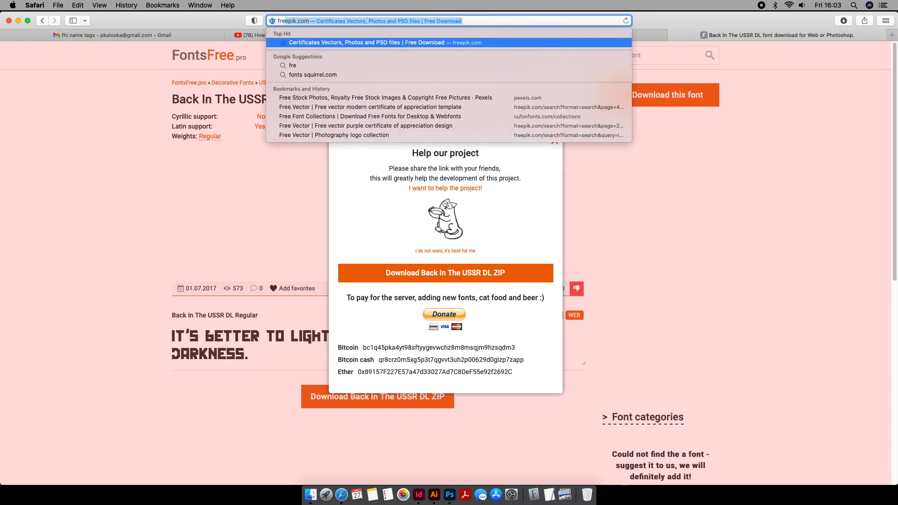
key("Return")
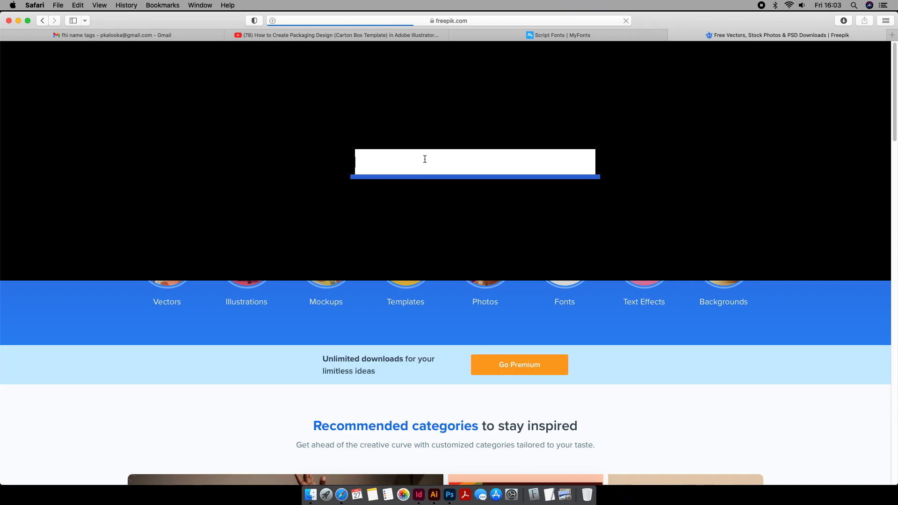
type("mock")
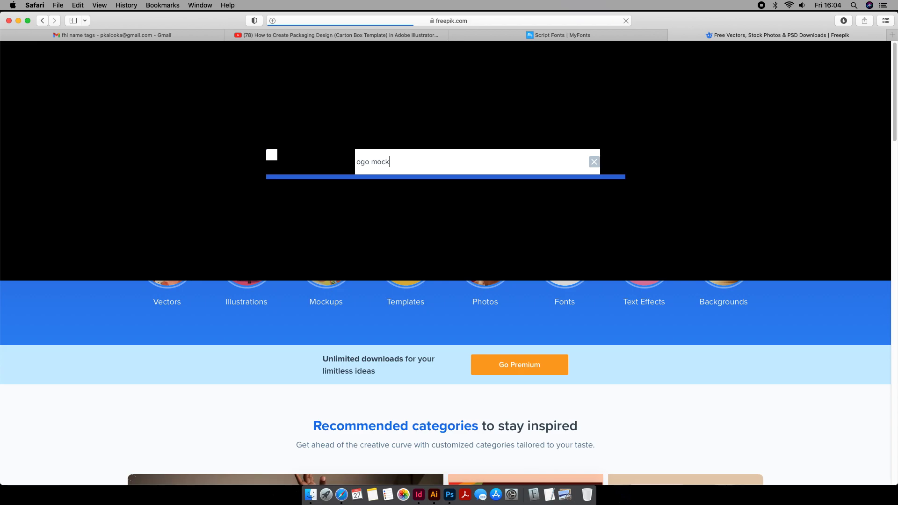
type("ups")
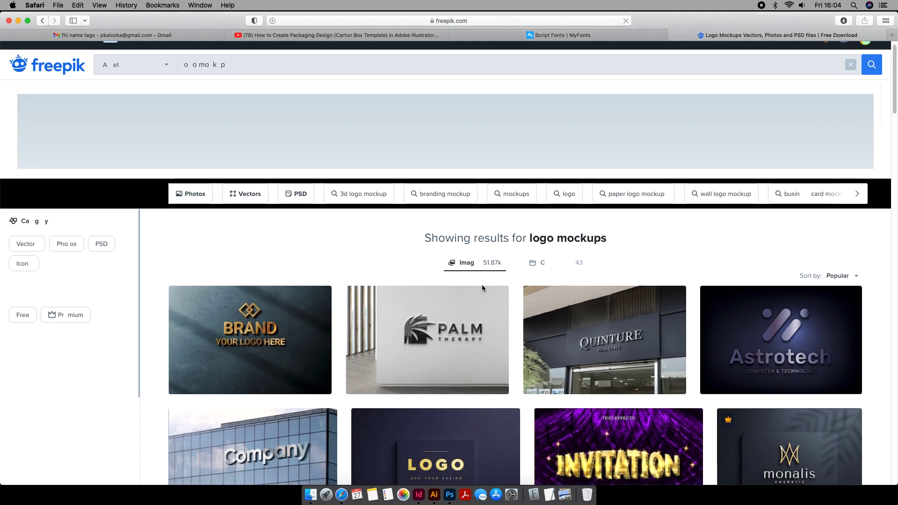
- Examine the logo mockup results for a design suited to presenting the logo
scroll(483, 287, "down", 3)
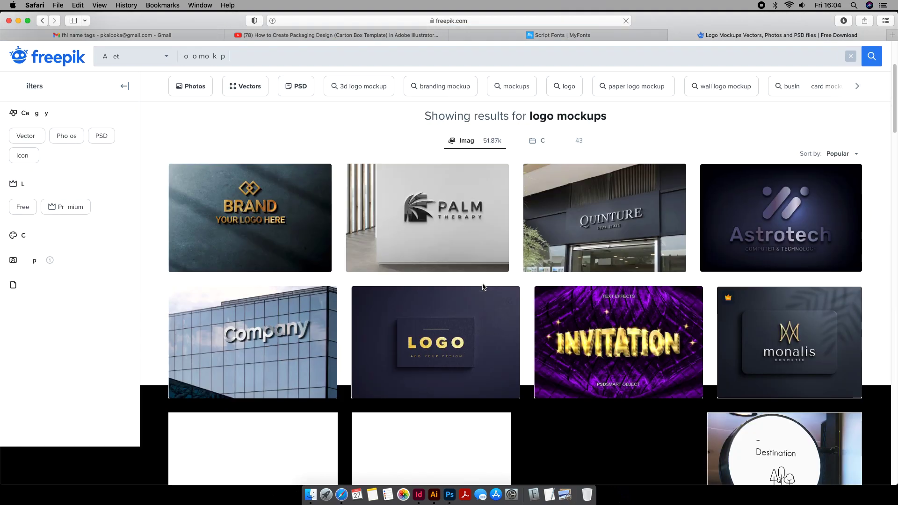
scroll(483, 287, "down", 1)
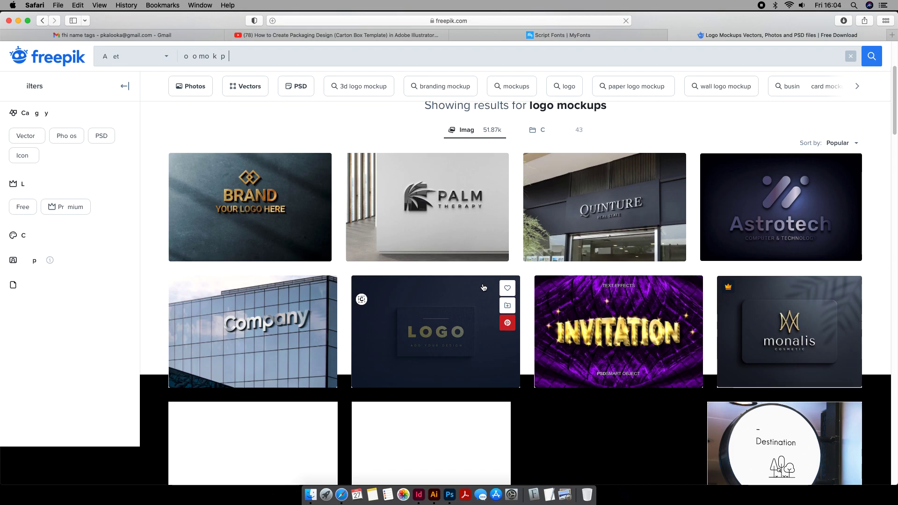
scroll(531, 284, "down", 1)
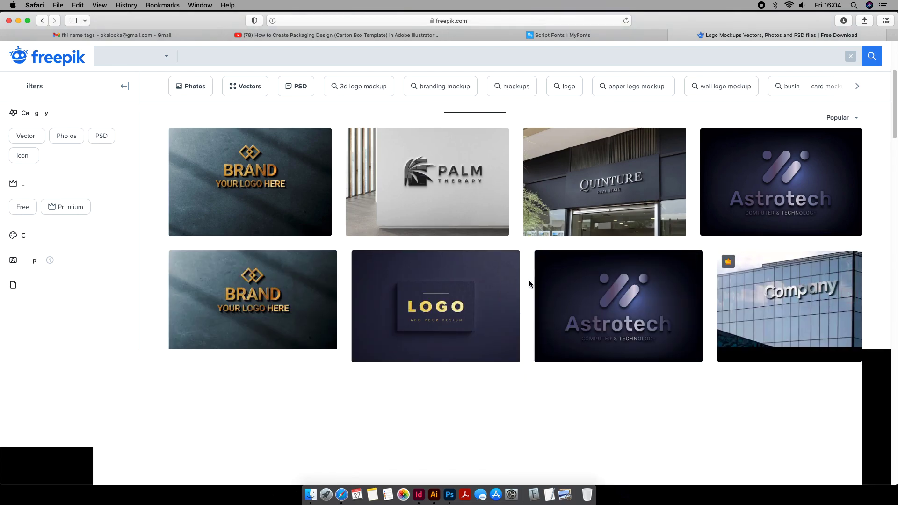
scroll(530, 282, "down", 5)
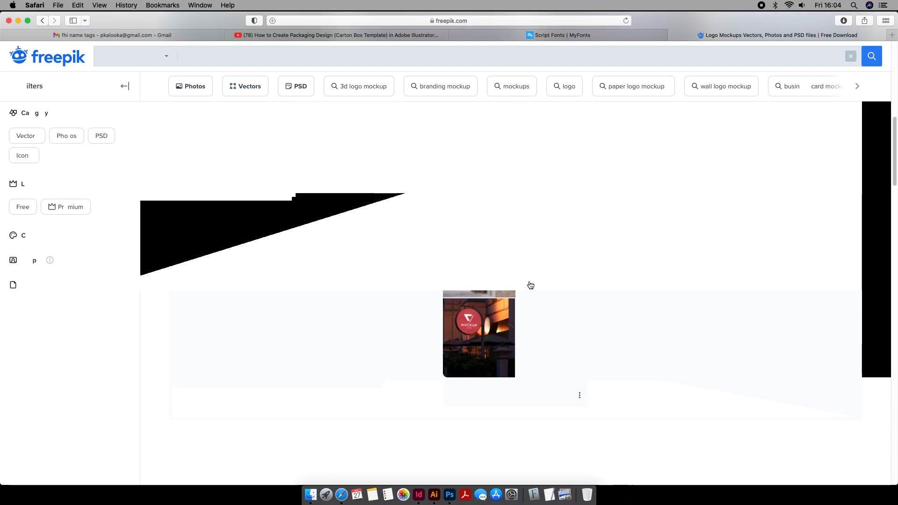
scroll(530, 285, "down", 8)
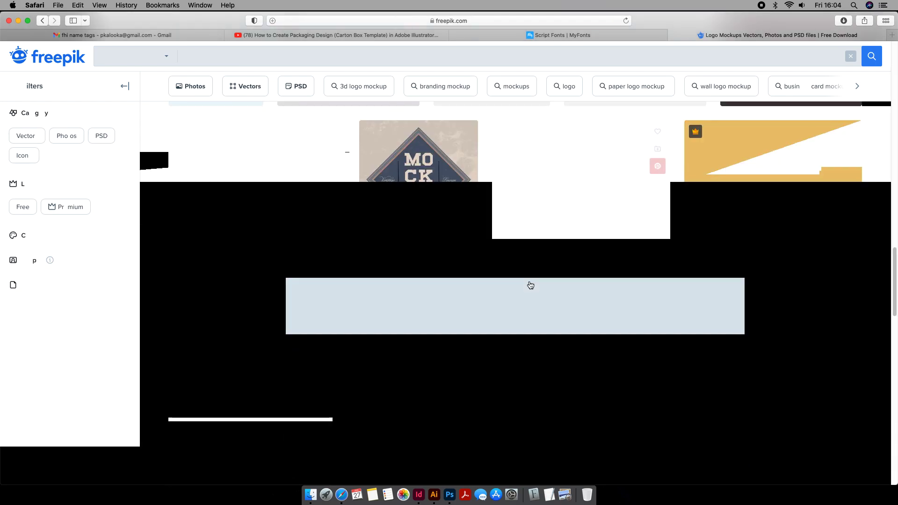
scroll(530, 286, "down", 5)
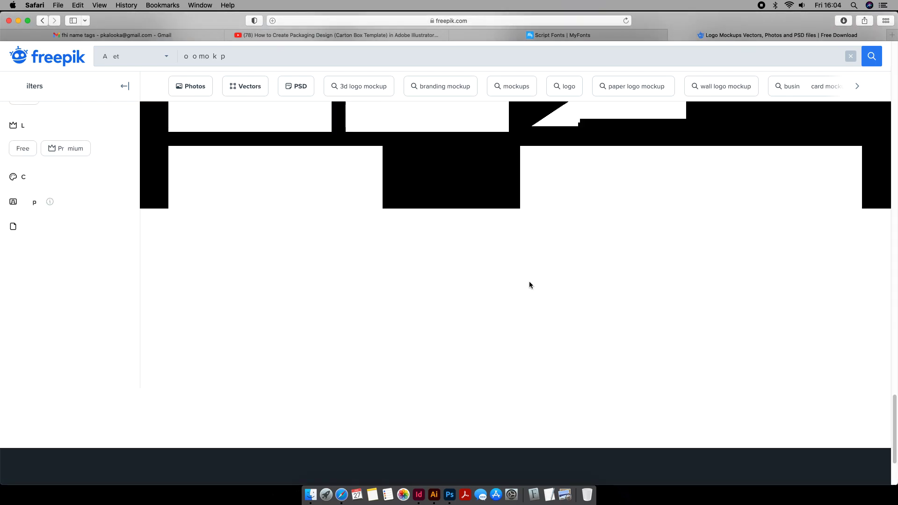
scroll(529, 284, "up", 3)
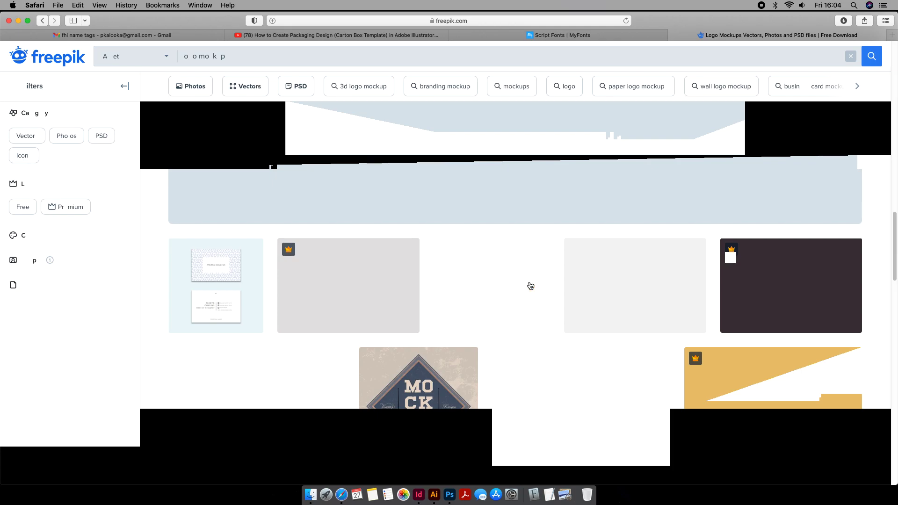
scroll(531, 285, "up", 5)
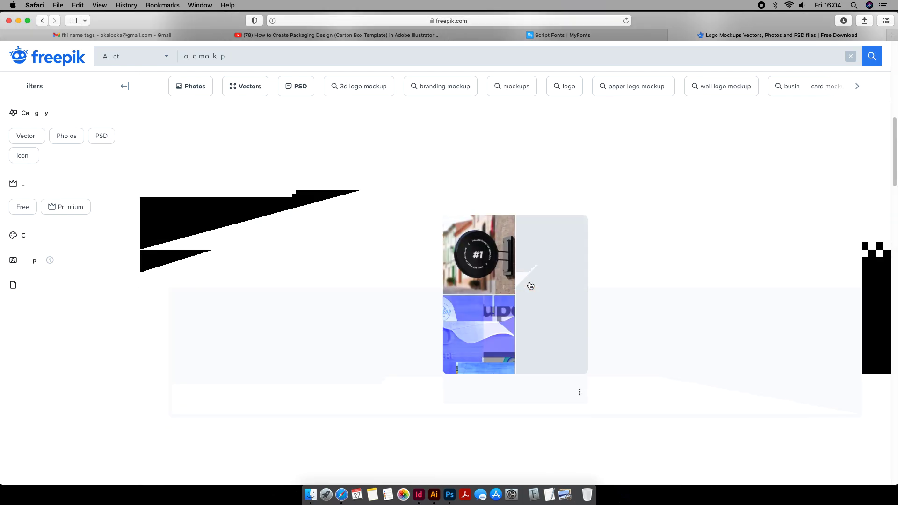
scroll(530, 285, "up", 5)
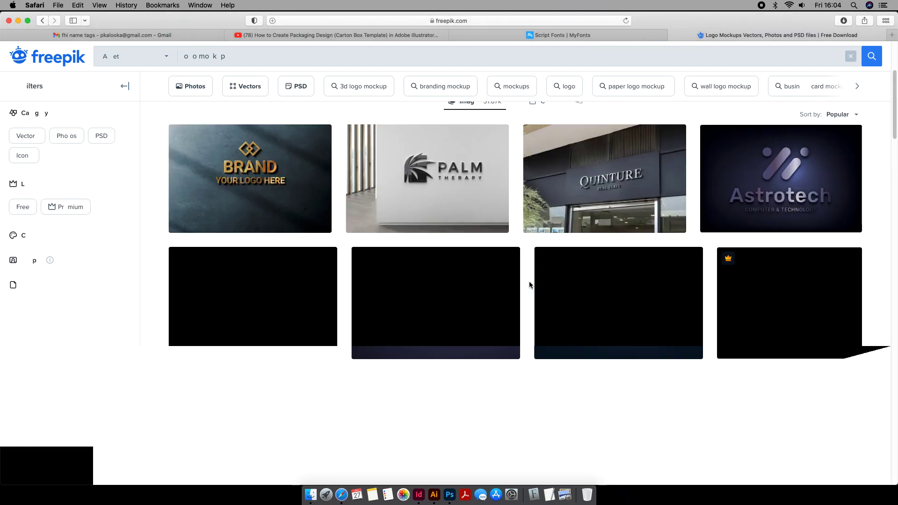
- Download the free PSD 3D chrome logo mockup with the modern facade sign
left_click(626, 181)
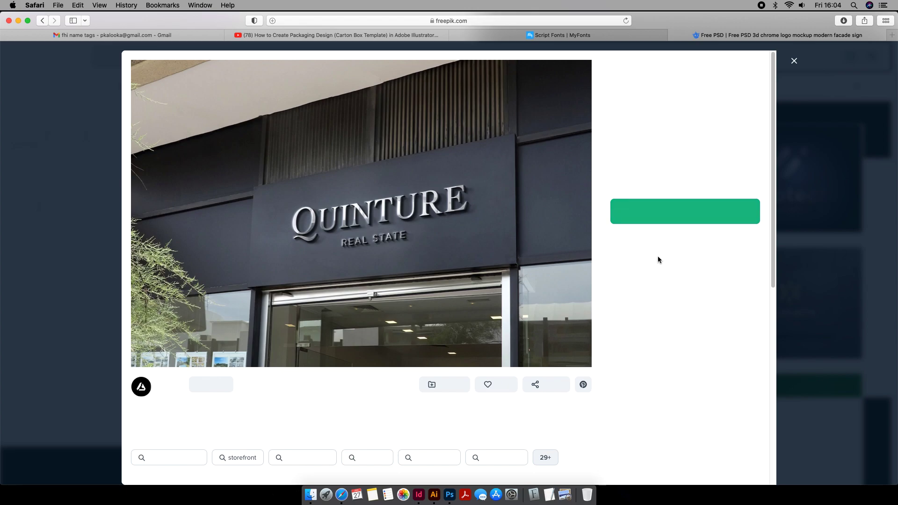
left_click(686, 208)
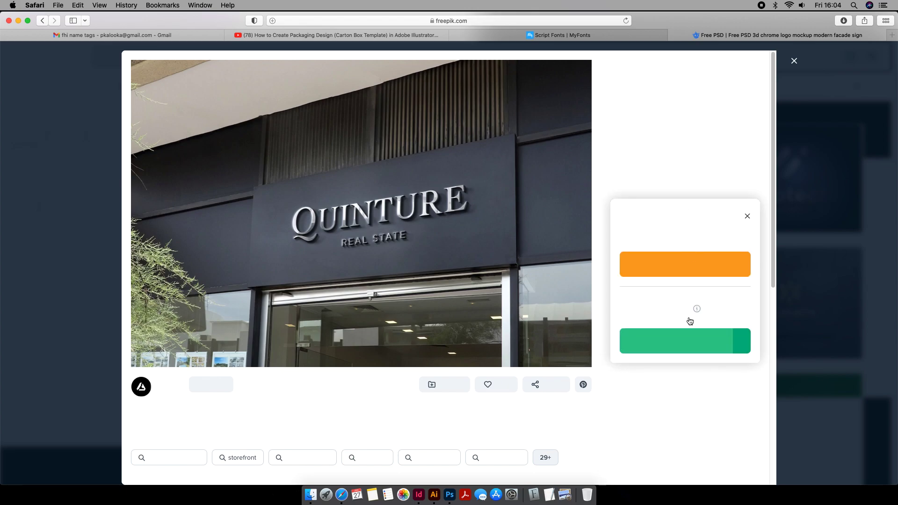
left_click(688, 341)
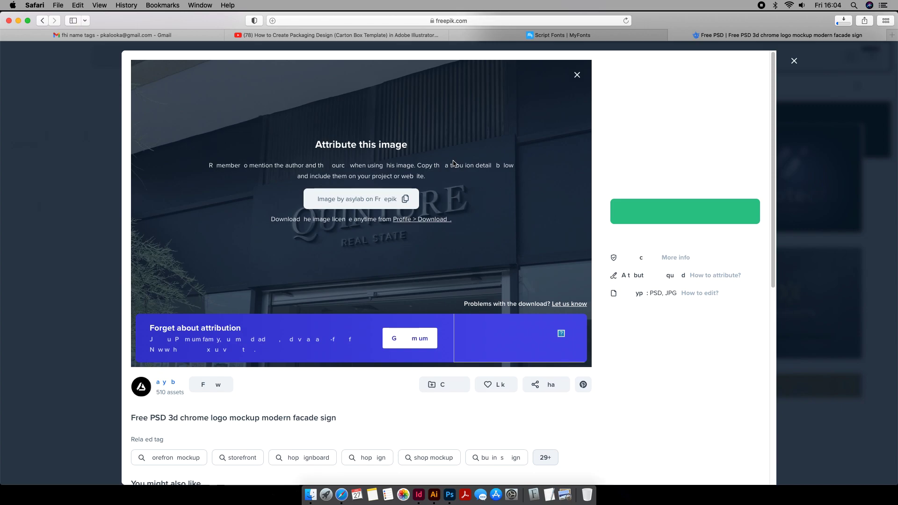
- Switch back to Illustrator and duplicate the artboard with all four logos beside the original
left_click(439, 488)
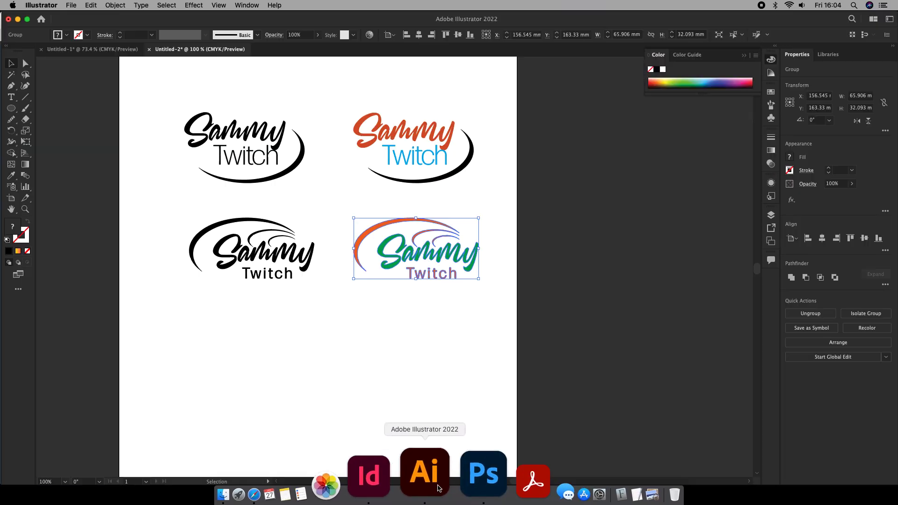
left_click(498, 245)
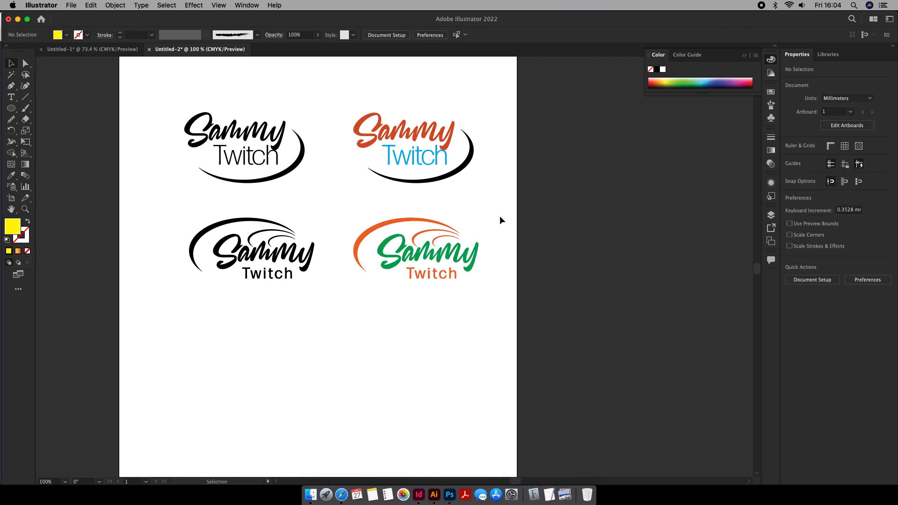
scroll(429, 213, "up", 1)
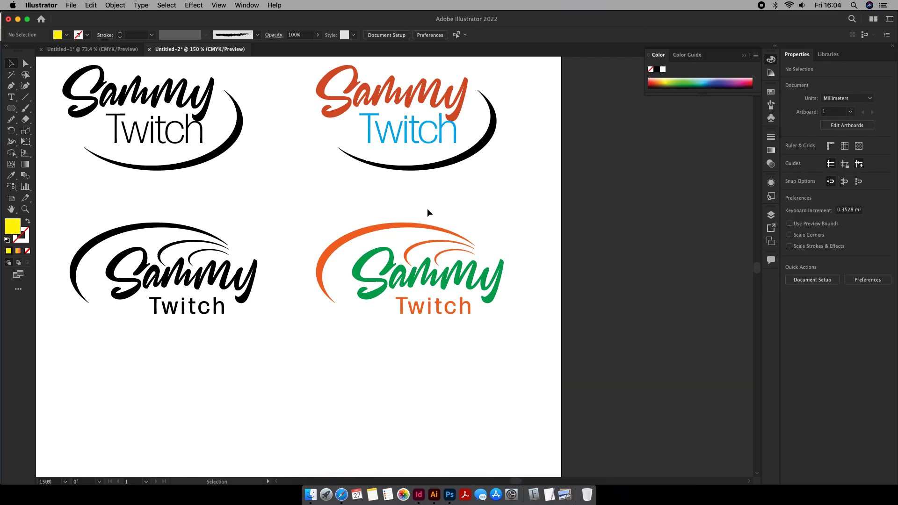
scroll(429, 212, "down", 4)
scroll(429, 212, "up", 10)
scroll(429, 213, "down", 2)
key("super+0")
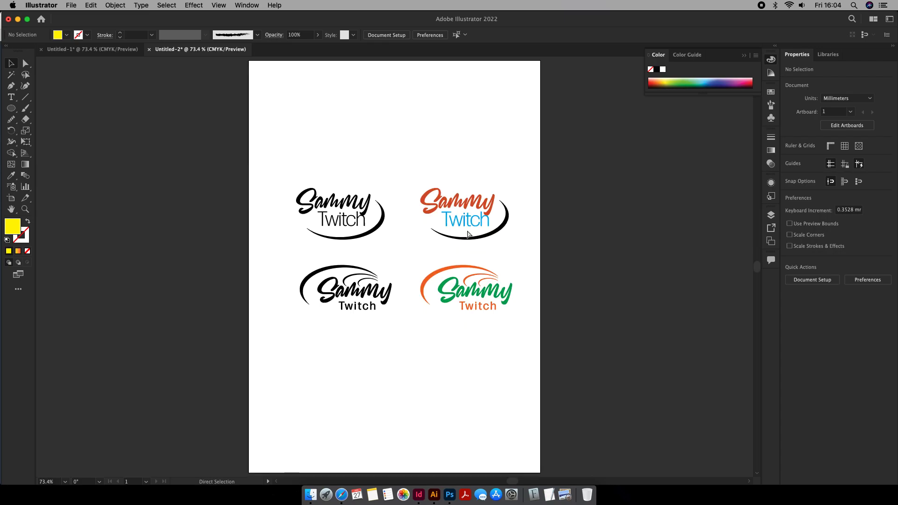
left_click_drag(582, 253, 445, 253)
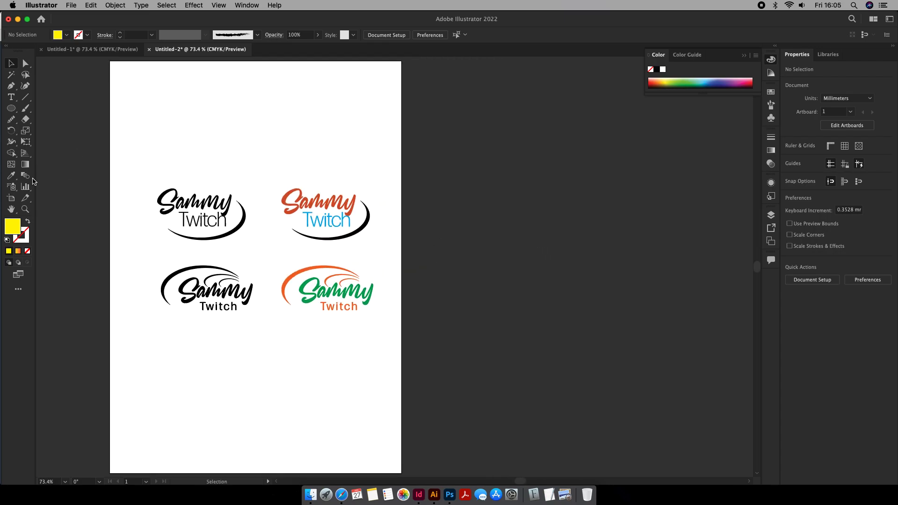
left_click(10, 198)
left_click_drag(194, 148, 520, 152)
scroll(520, 152, "up", 1)
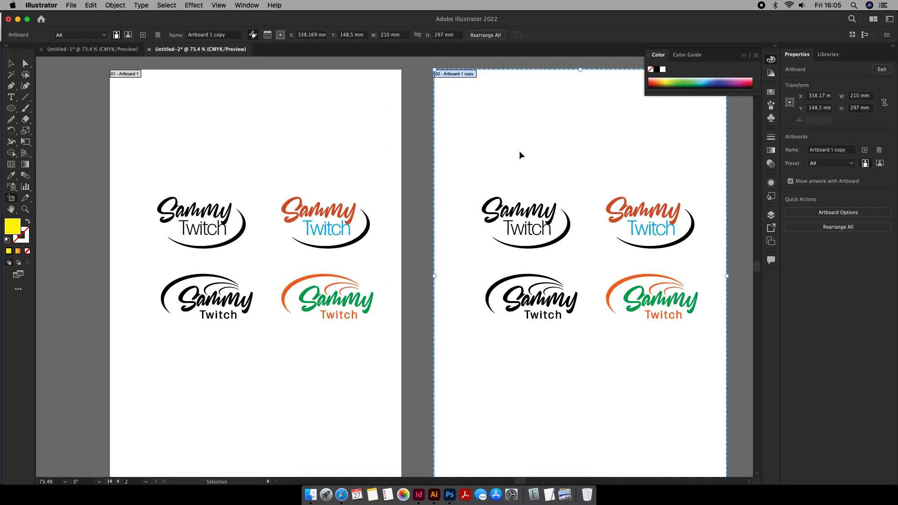
- Delete both upper logos and the black lower-left logo from the artboard copy
scroll(520, 154, "right", 5)
scroll(520, 154, "right", 5)
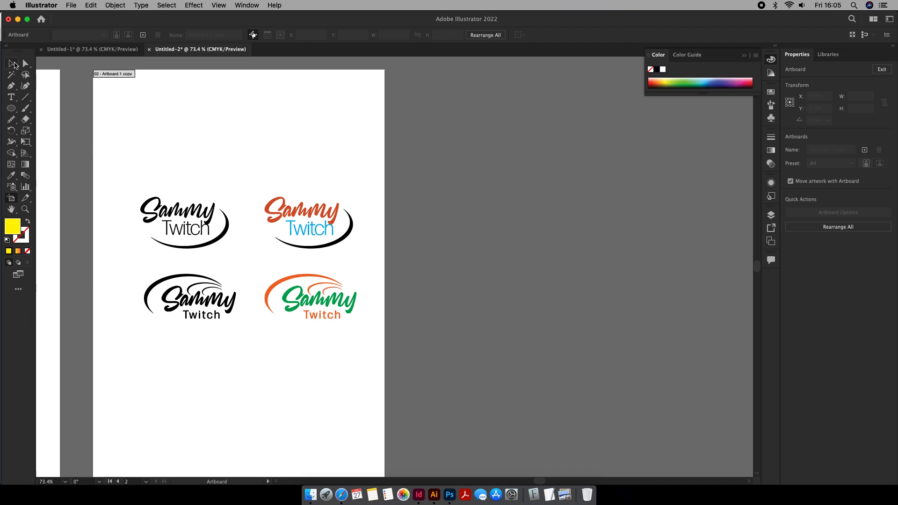
left_click(11, 64)
left_click_drag(379, 172, 164, 248)
left_click_drag(244, 282, 151, 334)
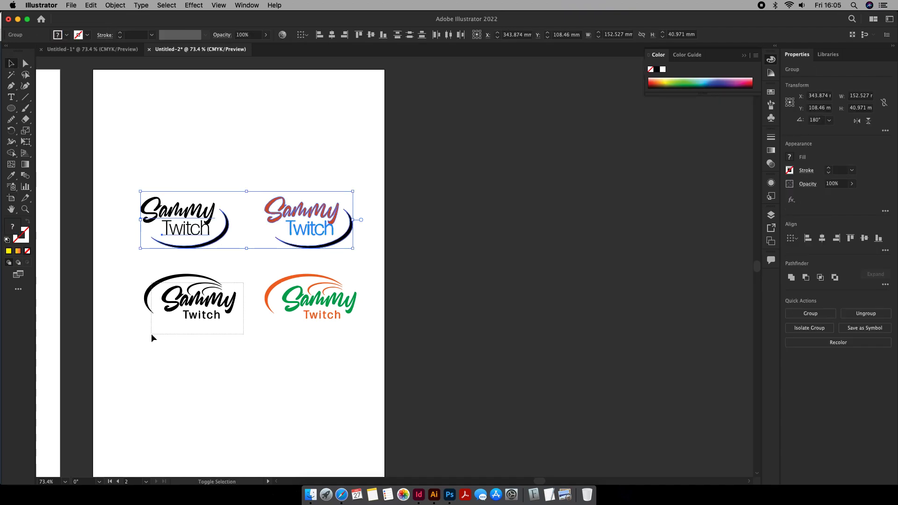
key("Delete")
- Centre the remaining coloured logo horizontally and vertically on the artboard copy and enlarge it to about two thirds of the artboard's width
left_click(330, 309)
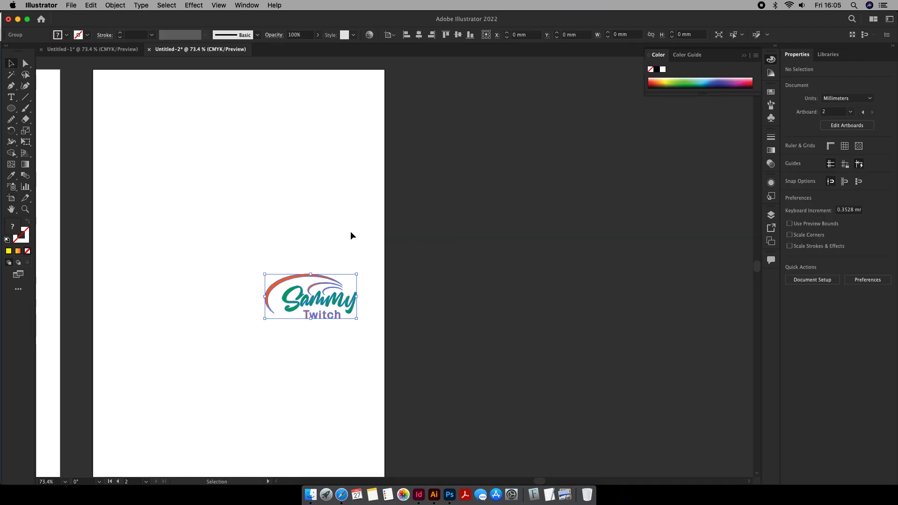
left_click(418, 35)
left_click(458, 34)
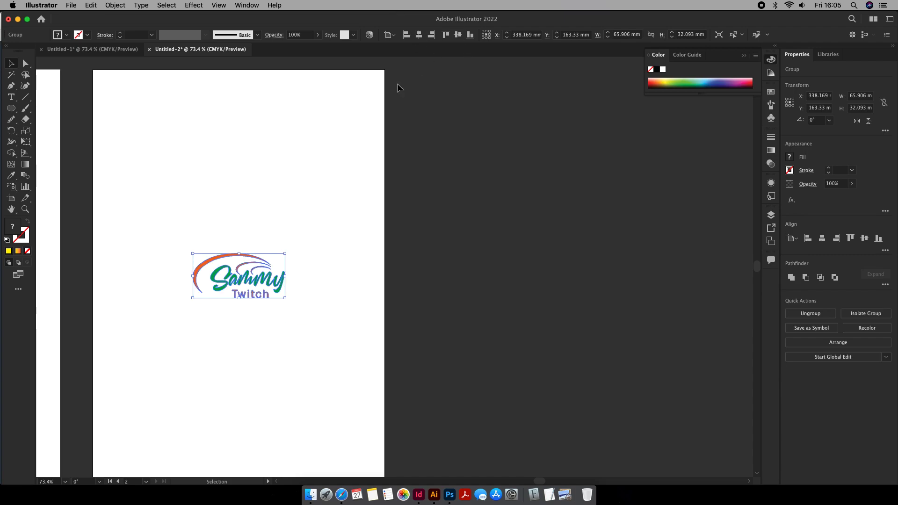
left_click_drag(285, 253, 341, 208)
left_click(327, 179)
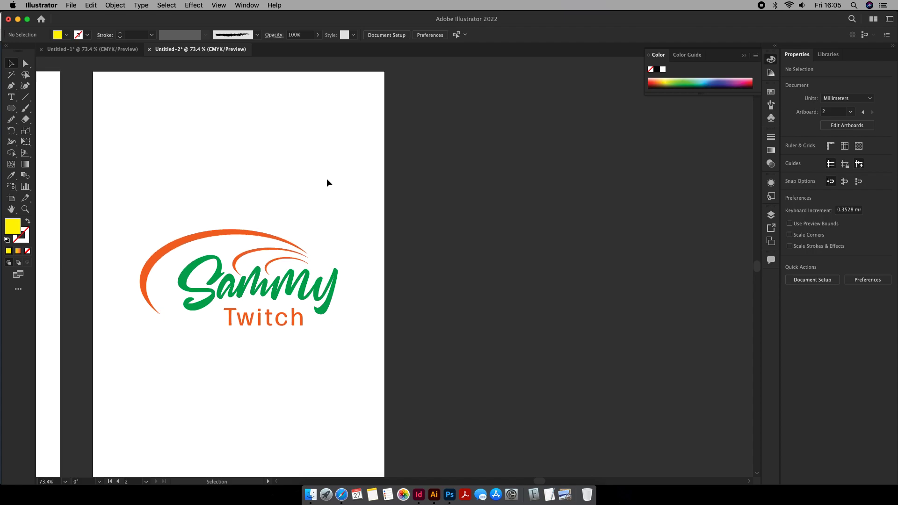
scroll(326, 179, "down", 1)
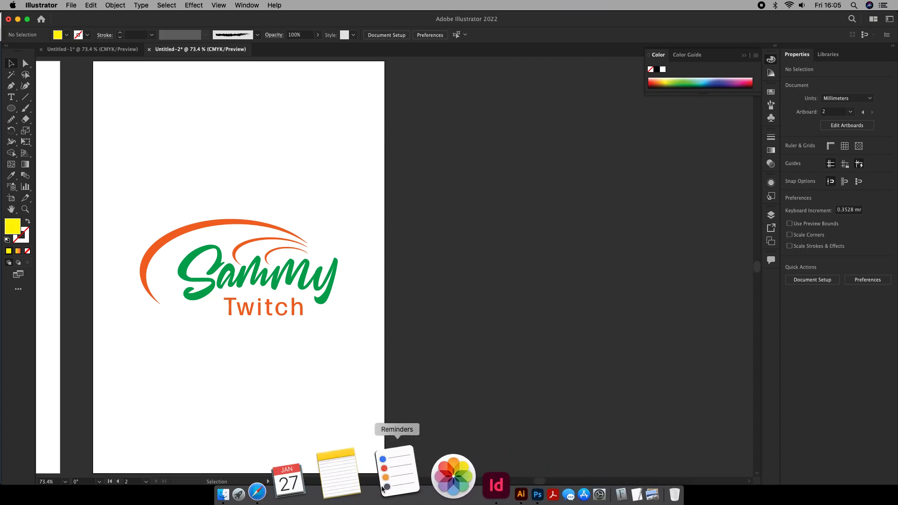
- Check the progress of the chrome logo mockup download in Safari and return to Illustrator
left_click(346, 482)
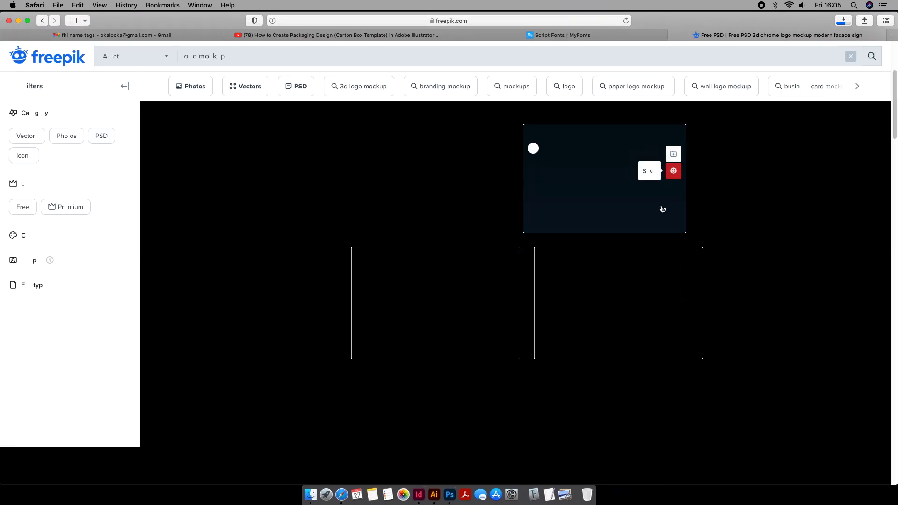
left_click(844, 21)
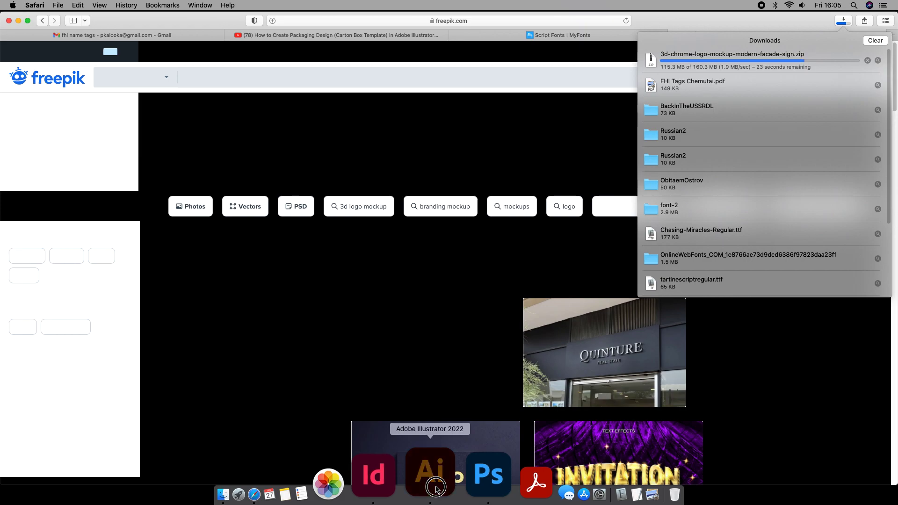
left_click(423, 478)
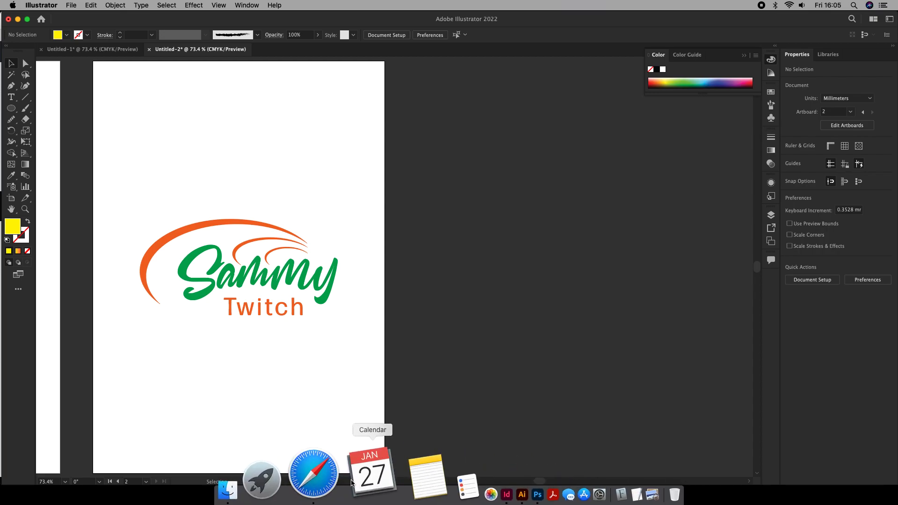
- Switch to Safari, open the downloaded 3d-chrome-logo-mockup-modern-facade-sign folder and open 183.psd in Photoshop
left_click(344, 484)
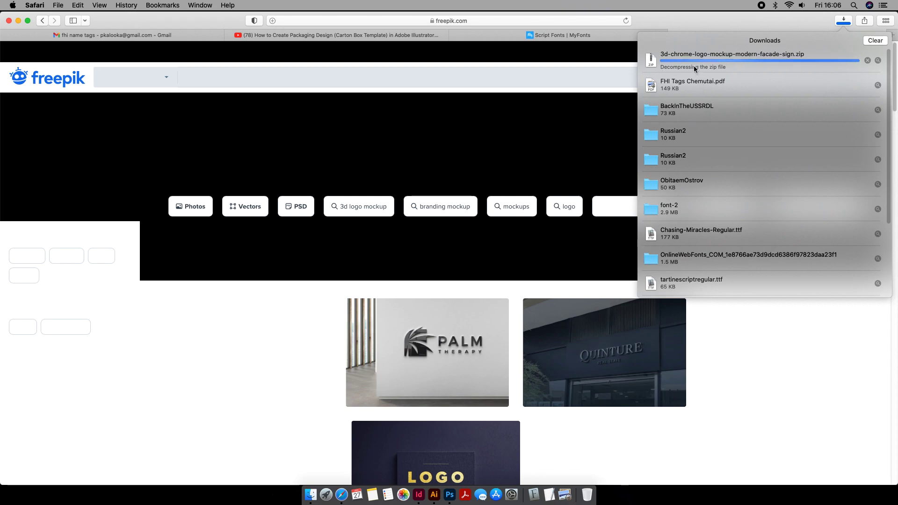
left_click(694, 65)
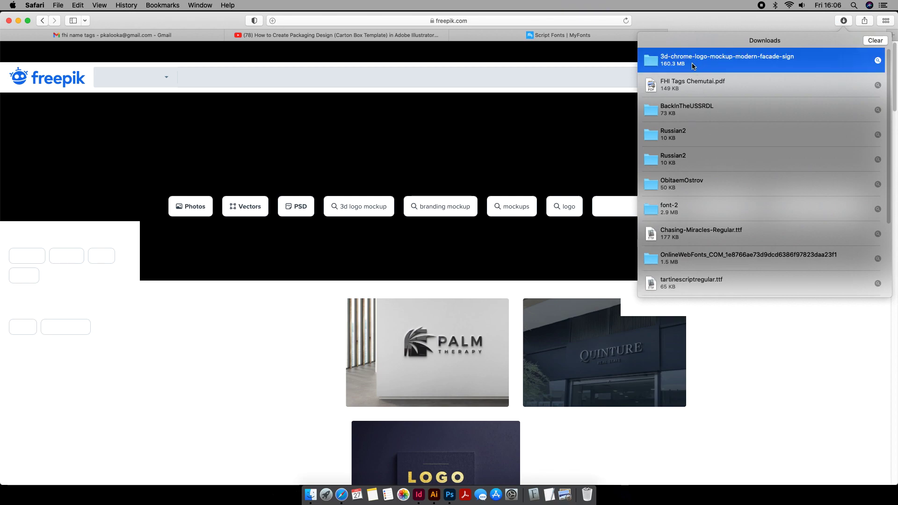
double_click(664, 62)
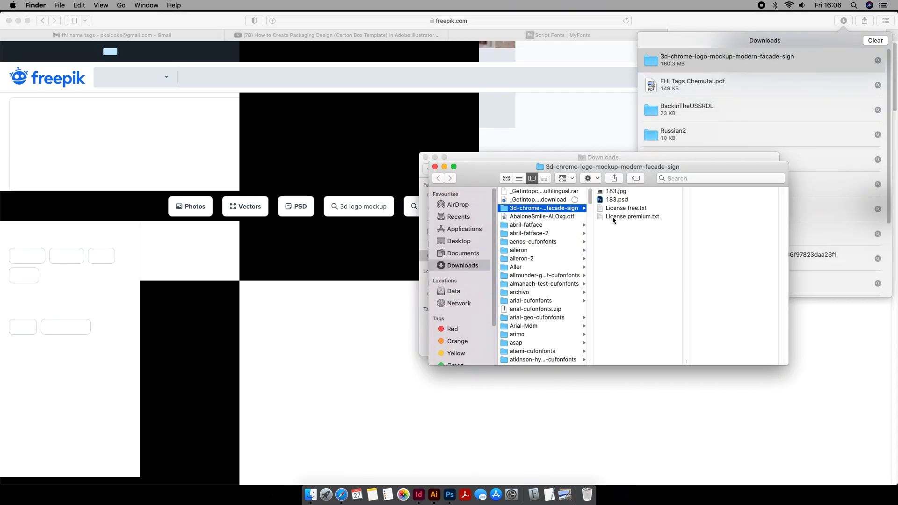
left_click(612, 200)
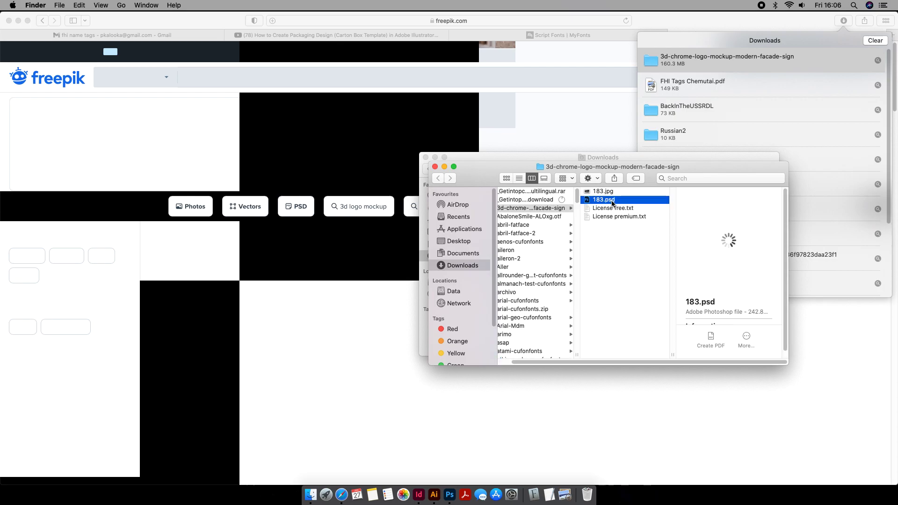
double_click(613, 202)
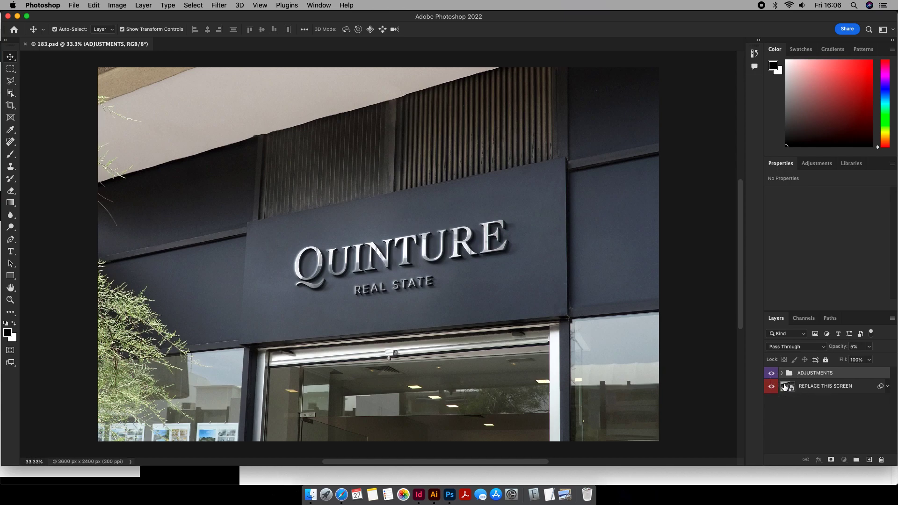
- Open the contents of the REPLACE THIS SCREEN smart object and of the REPLACE THIS LOGO smart object inside it
left_click_drag(784, 387, 783, 381)
double_click(783, 376)
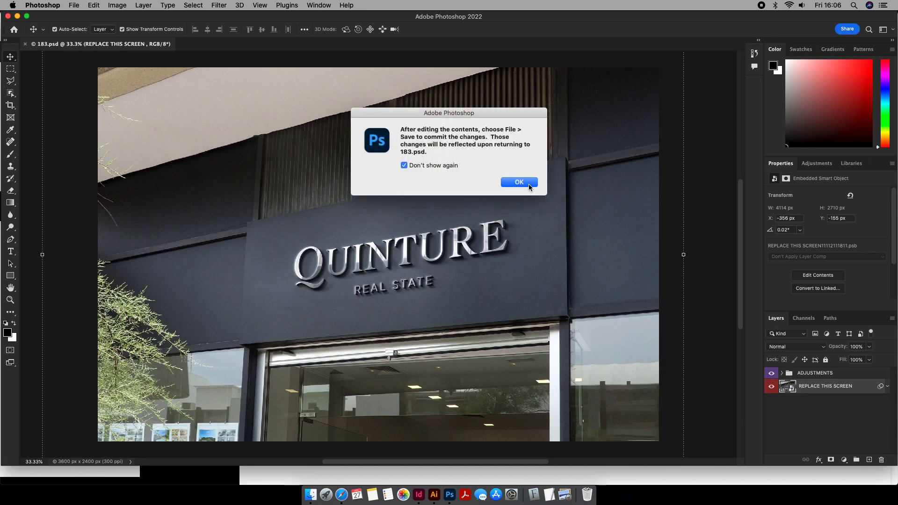
left_click(530, 186)
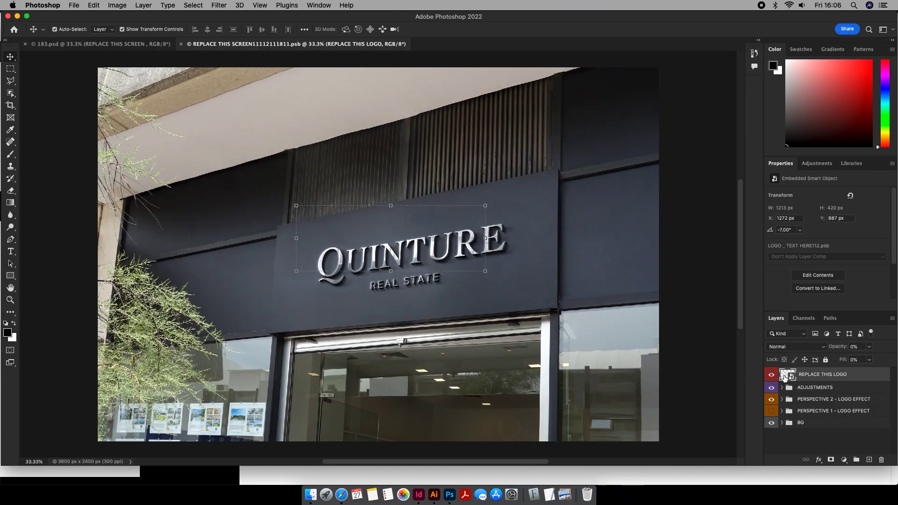
double_click(785, 377)
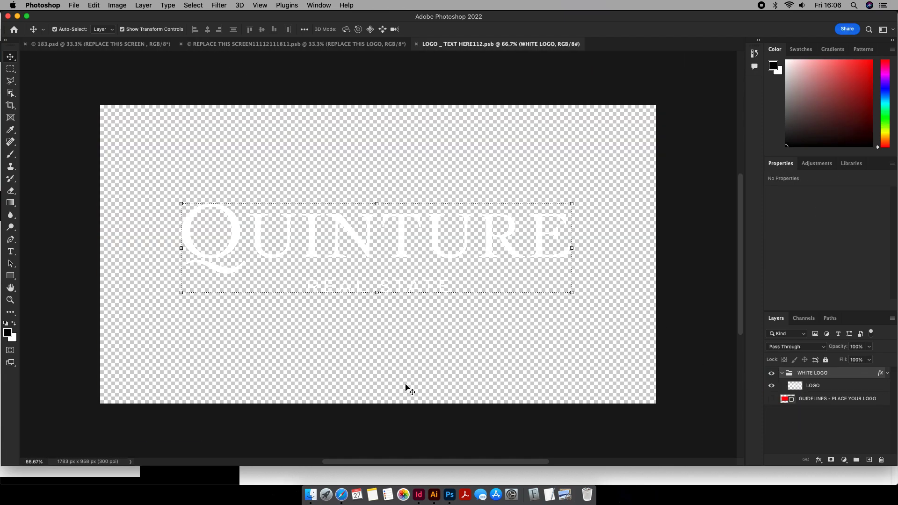
- Switch to Illustrator, copy the coloured logo group from the second artboard, and return to the logo document in Photoshop
left_click(417, 482)
left_click(288, 276)
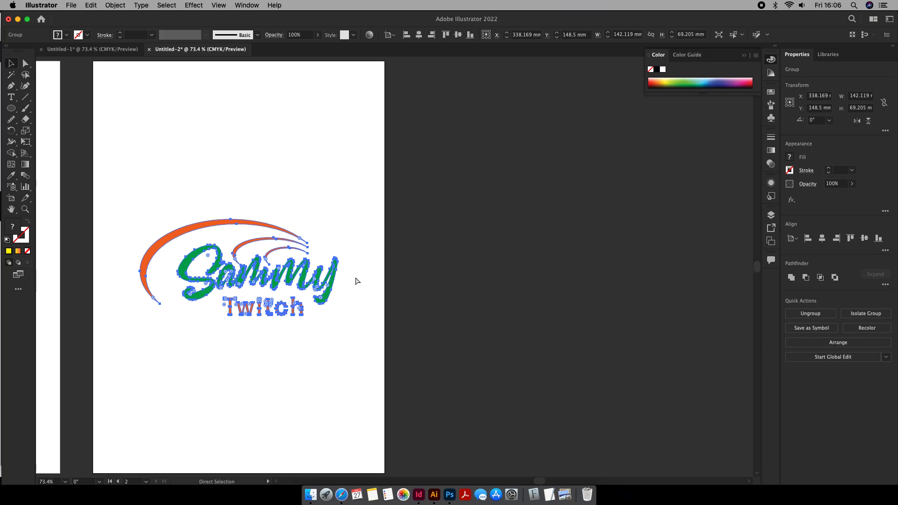
left_click(451, 482)
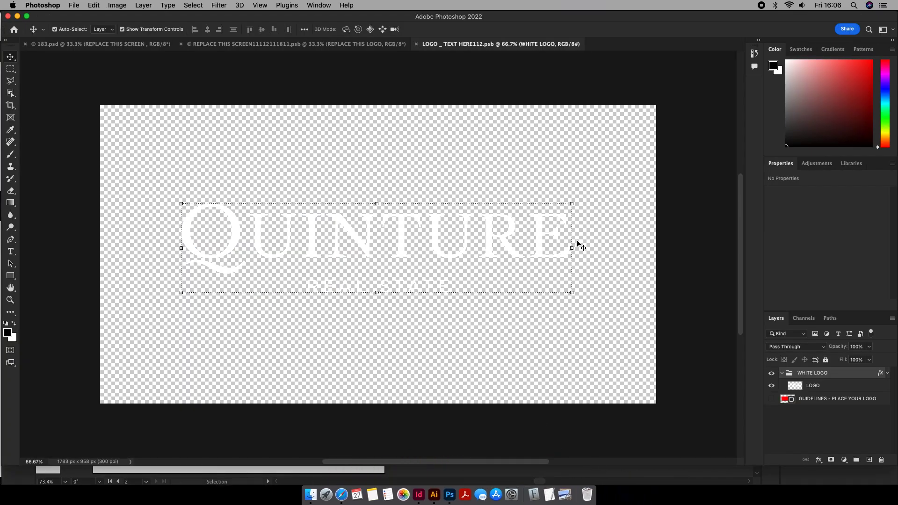
- Delete the WHITE LOGO group and paste the copied coloured logo in its place as a smart object
key("Delete")
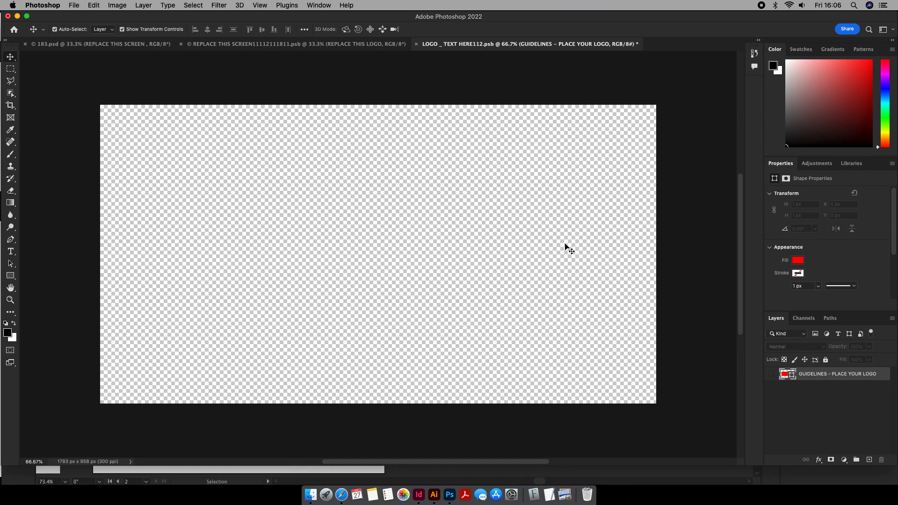
key("super+v")
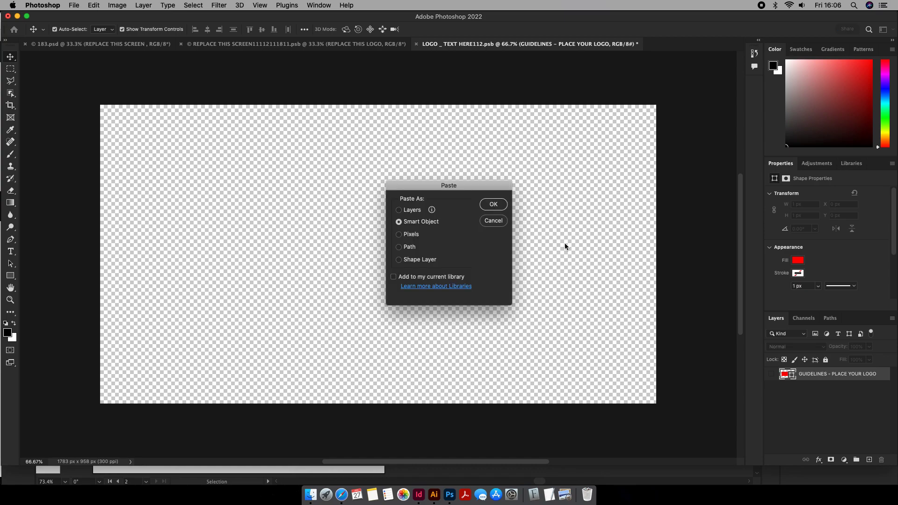
left_click(487, 210)
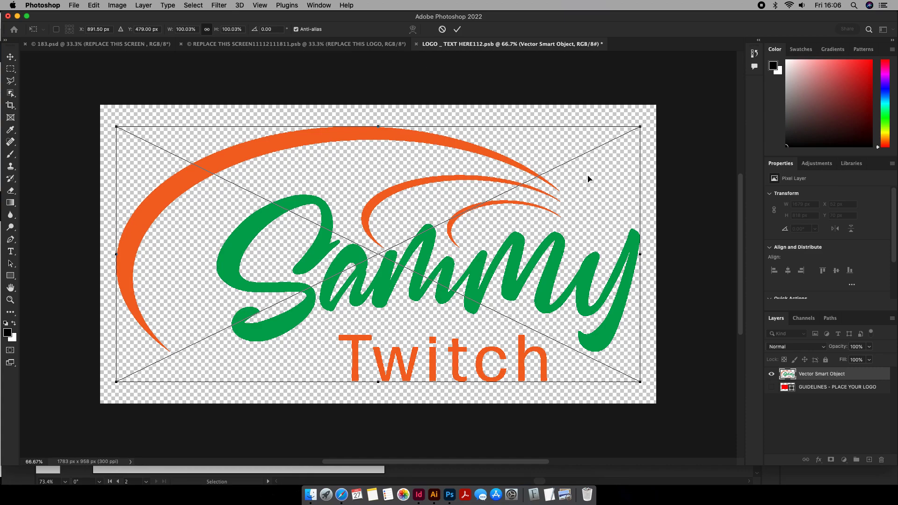
- Scale the pasted logo down about its centre to about 673 px wide, save the logo document and go to the facade document
left_click_drag(637, 126, 482, 201)
key("Return")
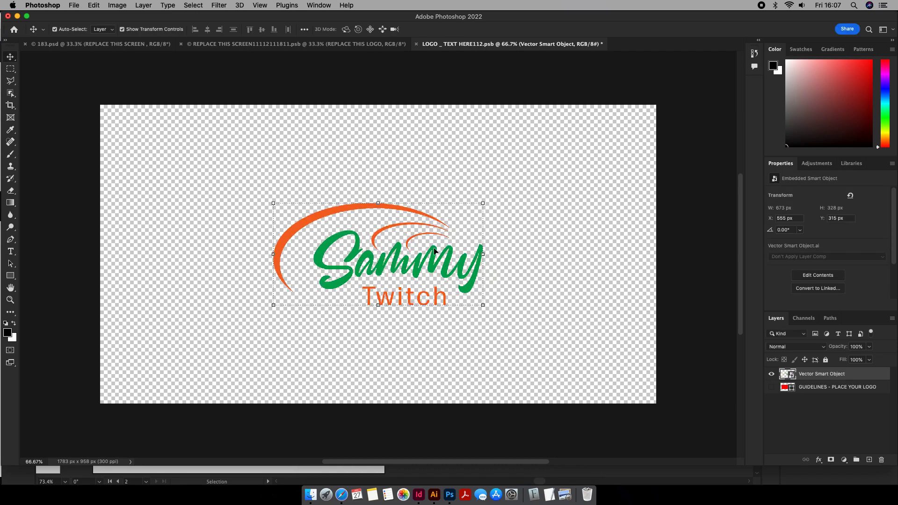
key("super+s")
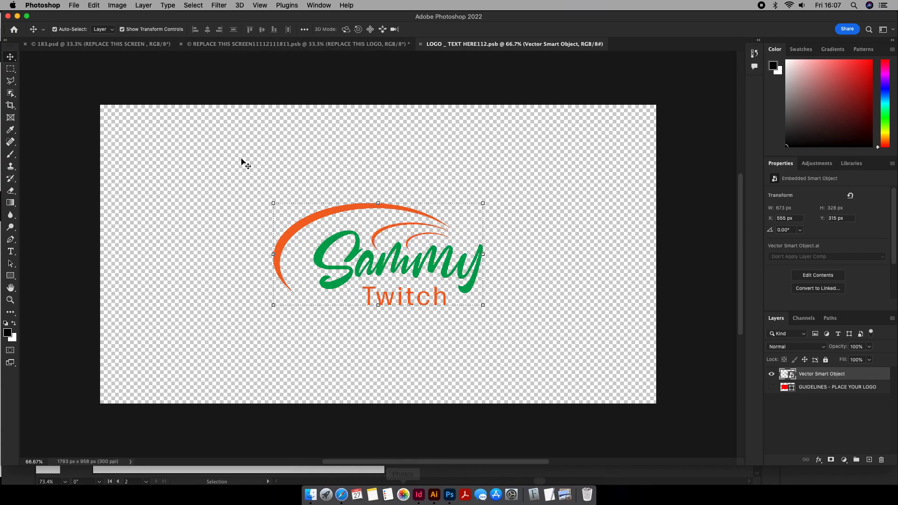
left_click(264, 44)
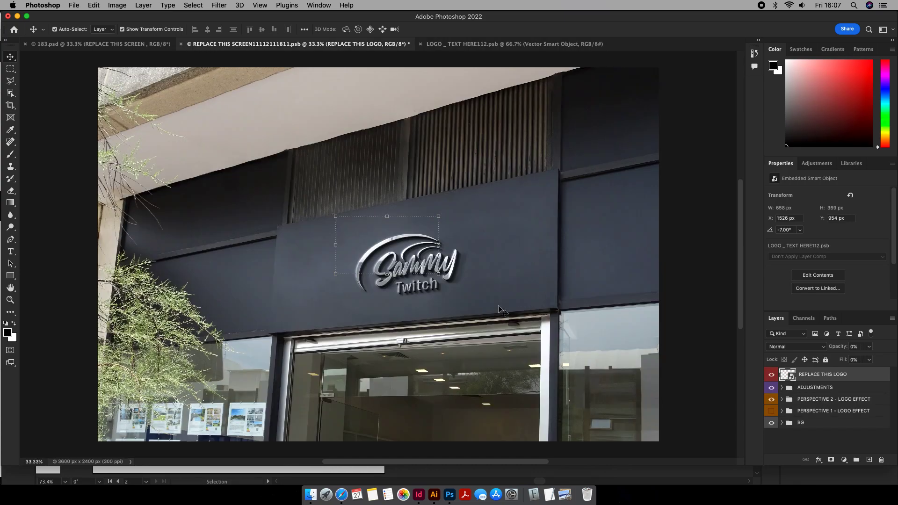
- Return to the logo document, enlarge the logo about its centre to about 1061 px wide, save it and go back to the facade document
left_click(449, 45)
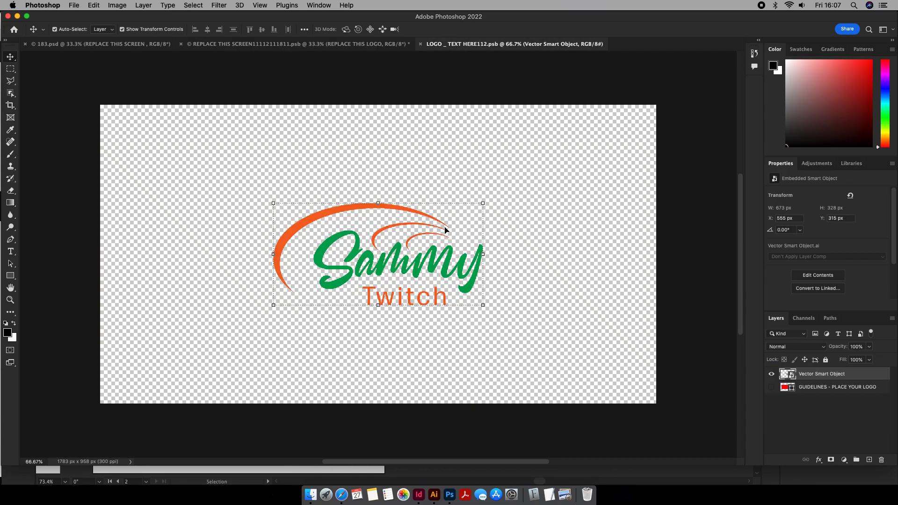
left_click_drag(482, 203, 543, 171)
key("Return")
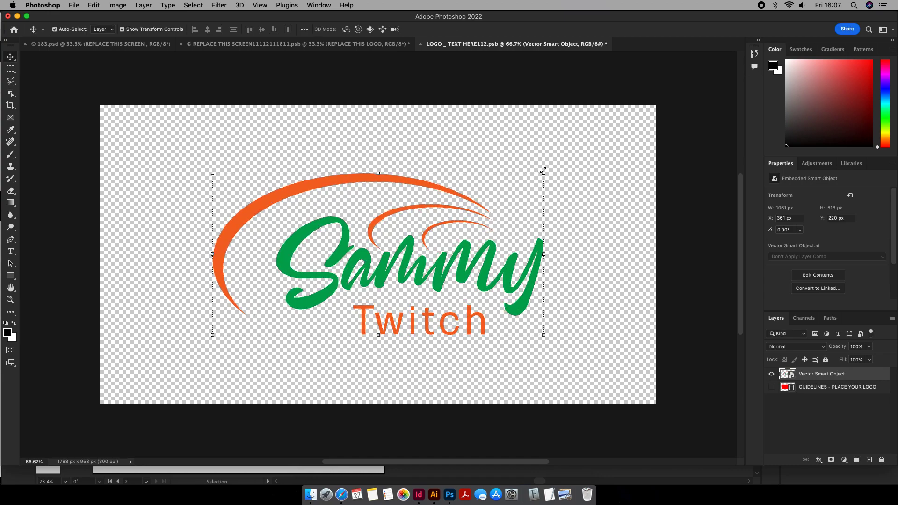
key("super+s")
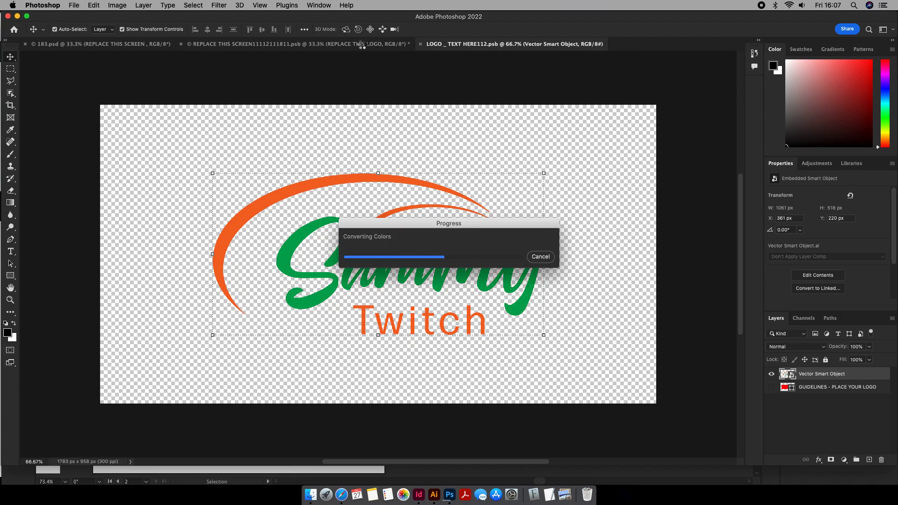
left_click(362, 44)
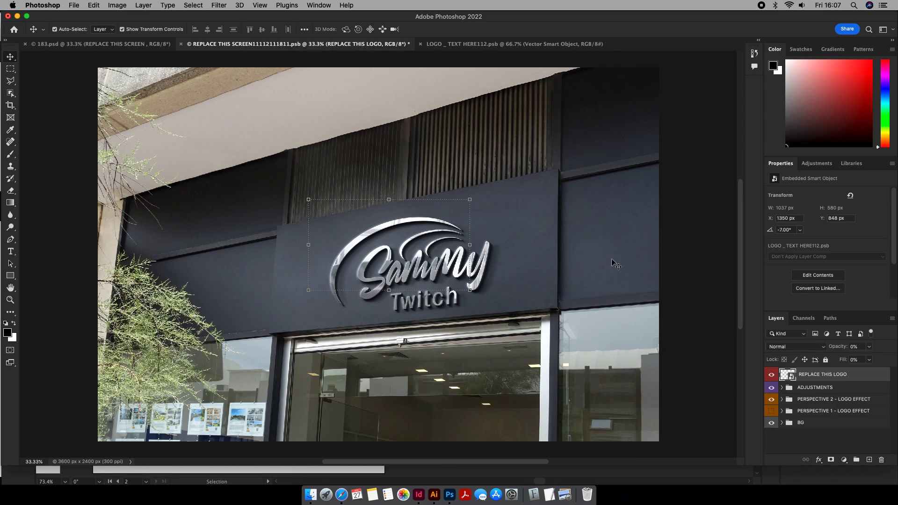
- Deselect the logo layer, inspect the chrome logo on the facade sign, and switch to Illustrator
left_click(691, 283)
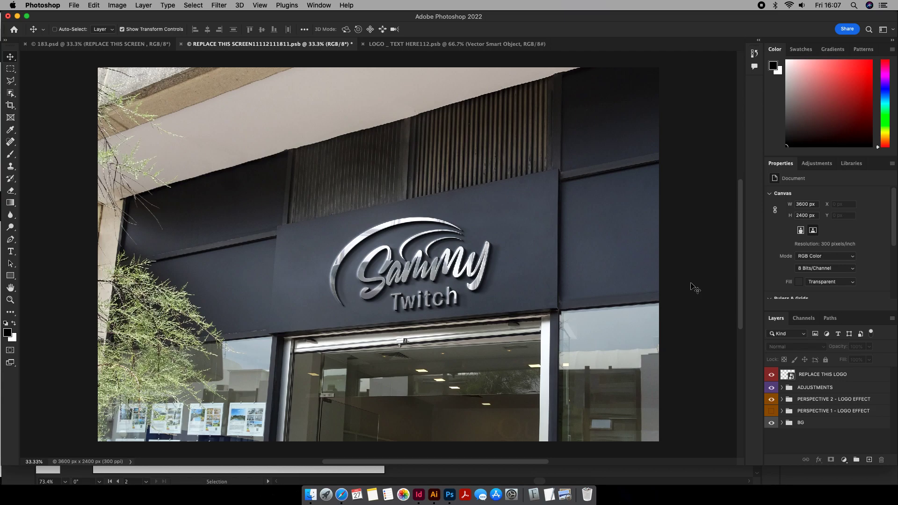
scroll(695, 287, "up", 1)
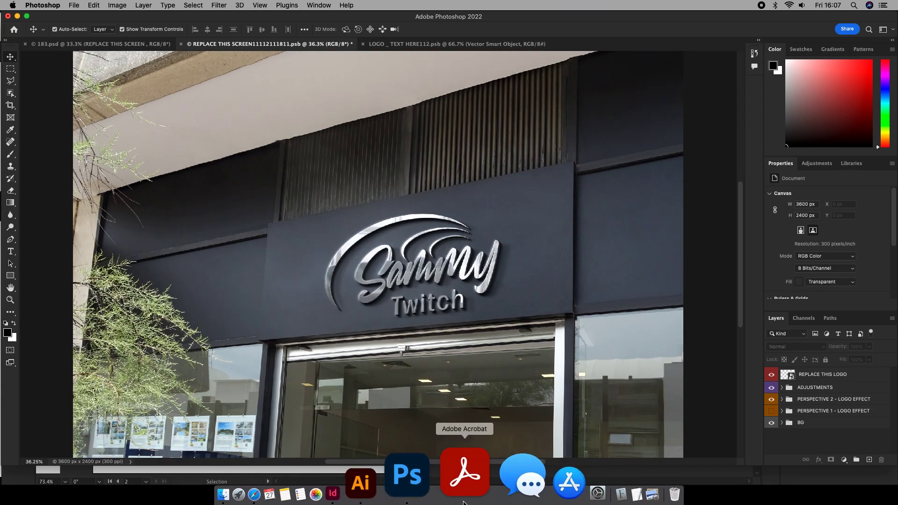
left_click(434, 479)
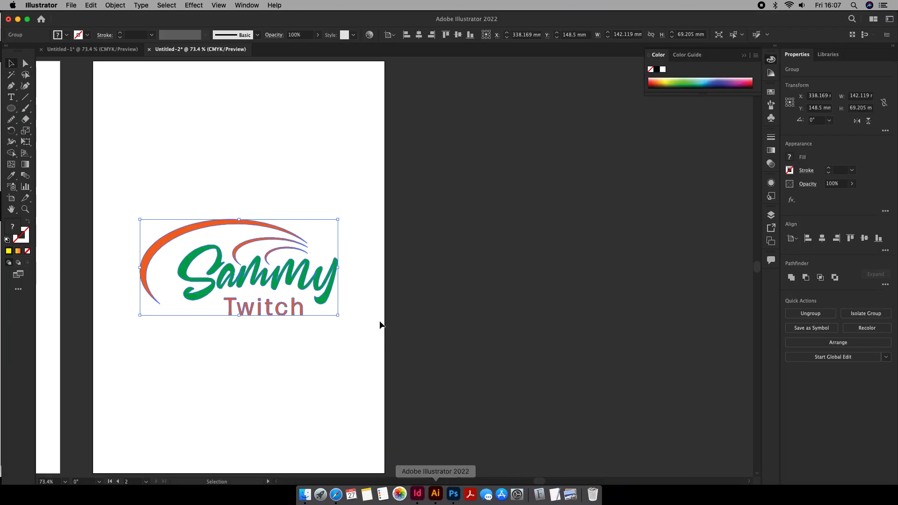